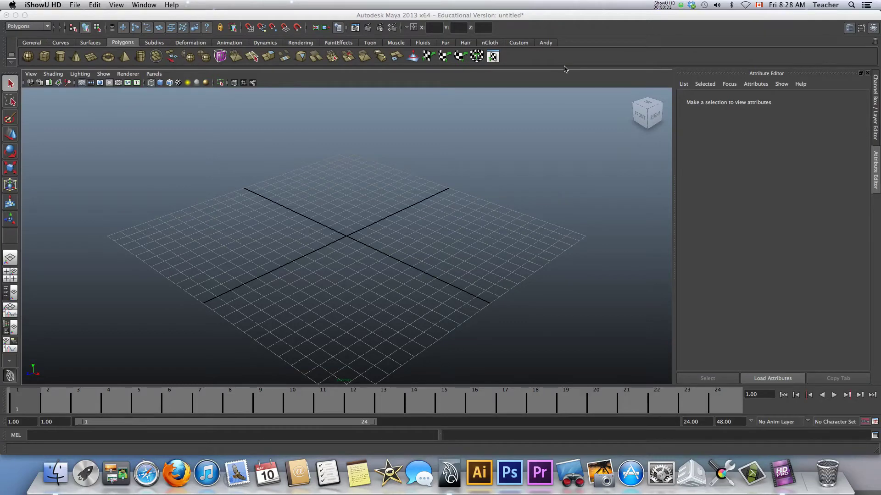
# Show the Channel Box and create a polygon cylinder at the centre of the grid
pyautogui.click(555, 20)
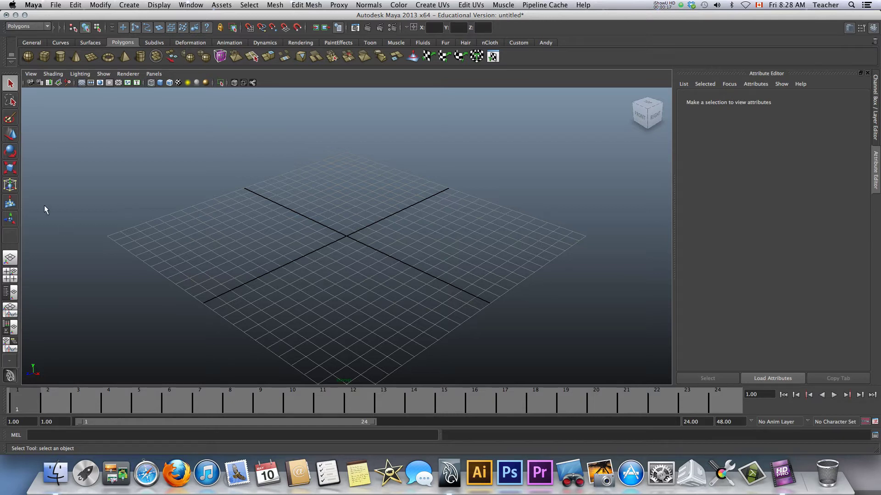
pyautogui.hotkey('ctrl', 'a')
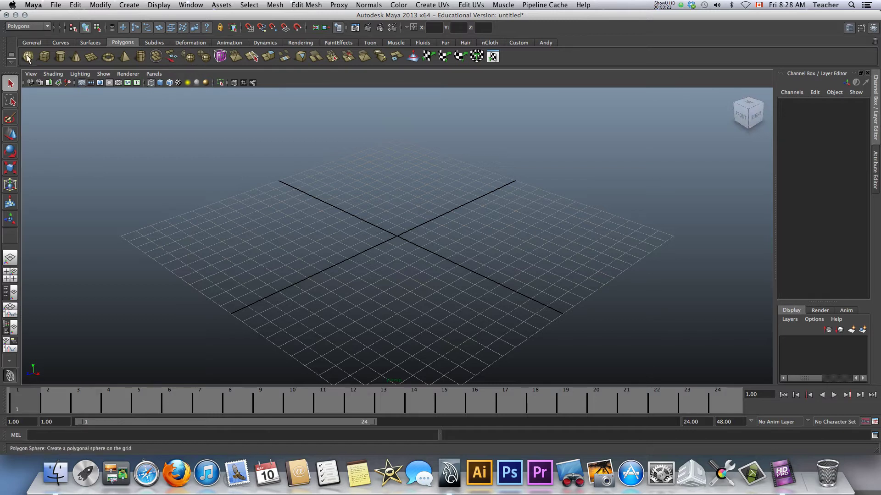
pyautogui.click(399, 239)
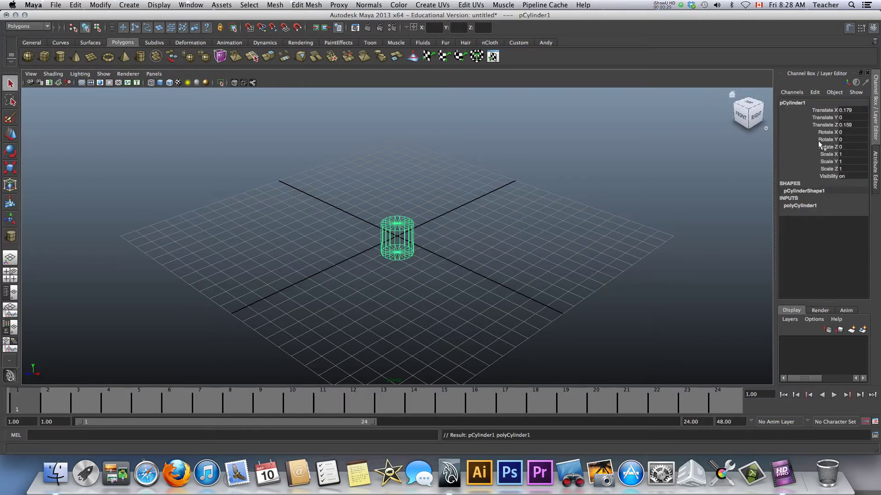
# Display the cylinder shaded and set its height to 3
pyautogui.click(801, 206)
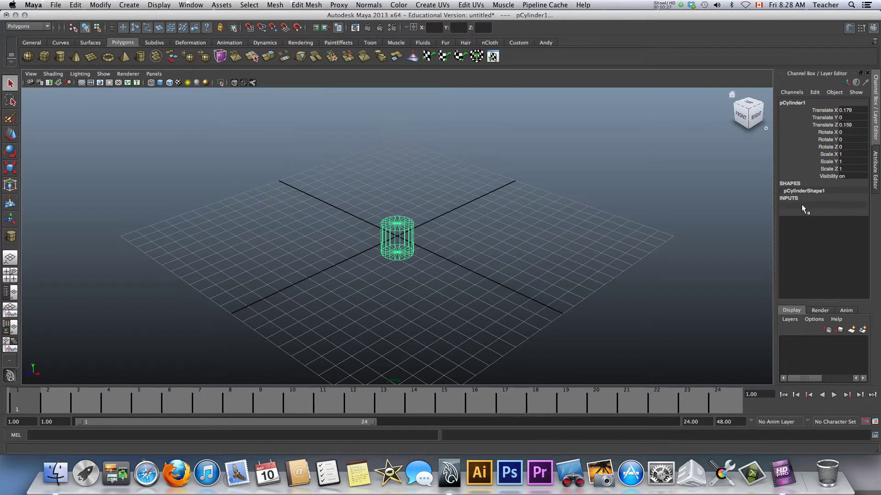
pyautogui.keyDown('alt'); pyautogui.moveTo(277, 205); pyautogui.dragTo(398, 207, button='right'); pyautogui.keyUp('alt')
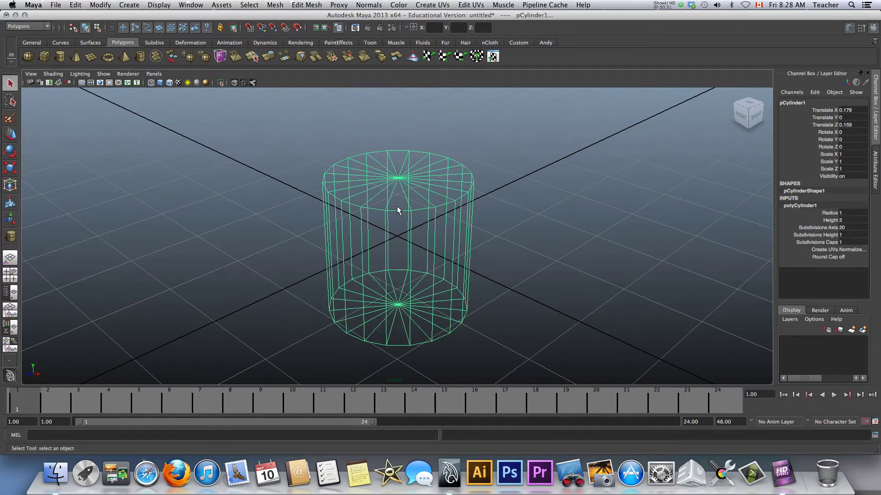
pyautogui.press('5')
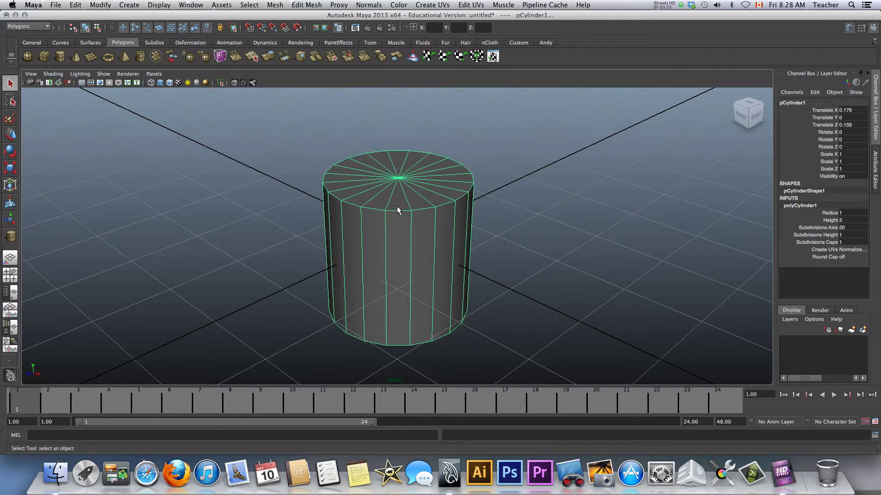
pyautogui.click(837, 220)
pyautogui.press('Return')
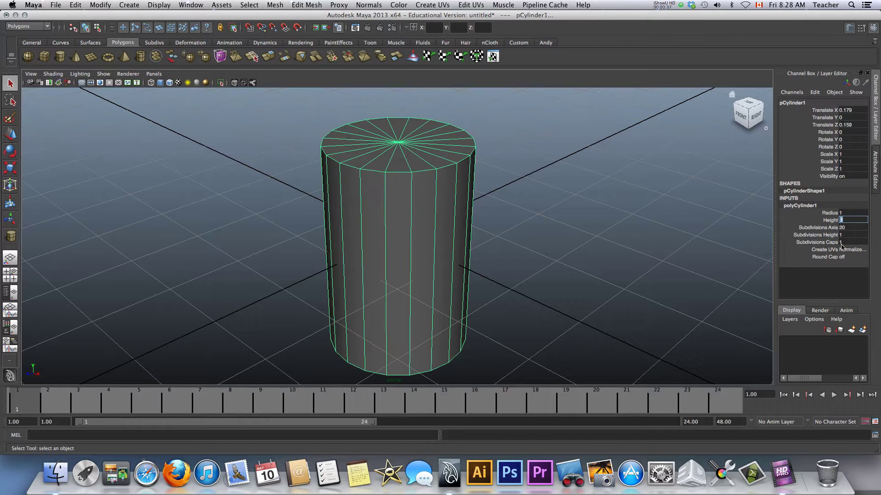
# Set the cylinder's cap subdivisions to 6 and its height subdivisions to 3
pyautogui.click(844, 242)
pyautogui.write('6')
pyautogui.press('Return')
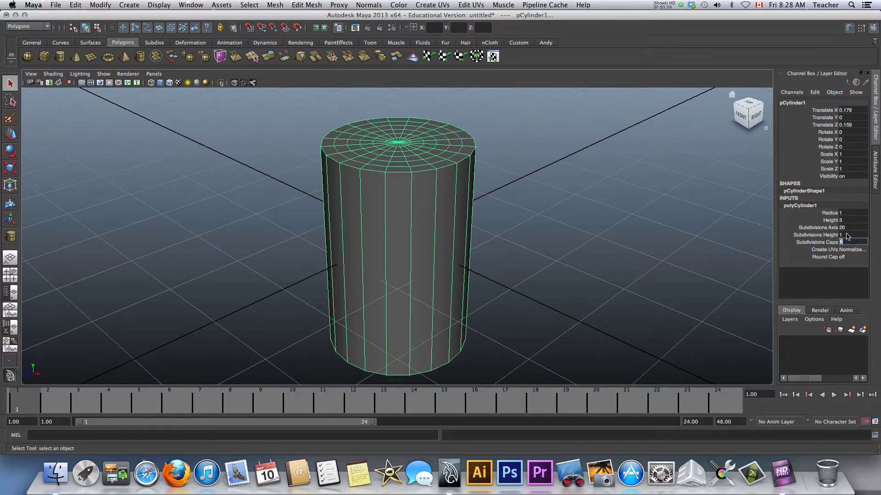
pyautogui.write('3')
pyautogui.press('Return')
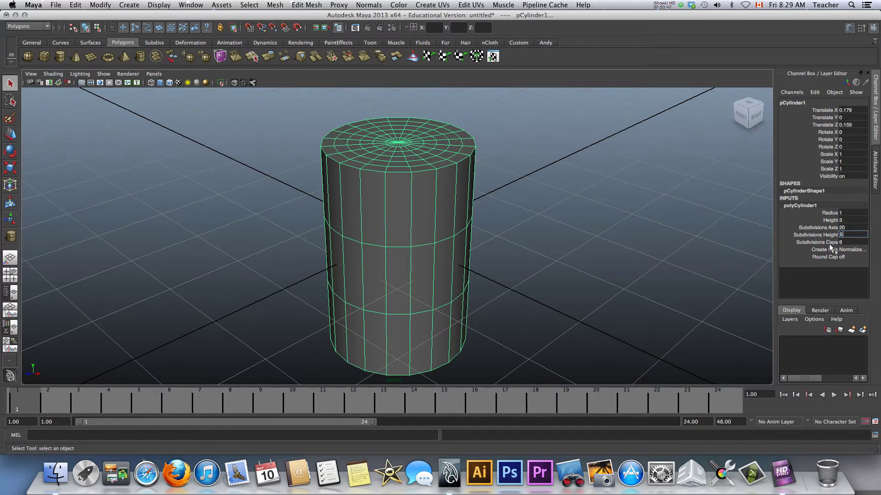
# Set the cylinder's height subdivisions to 6 and its cap subdivisions to 3
pyautogui.click(845, 242)
pyautogui.press('Return')
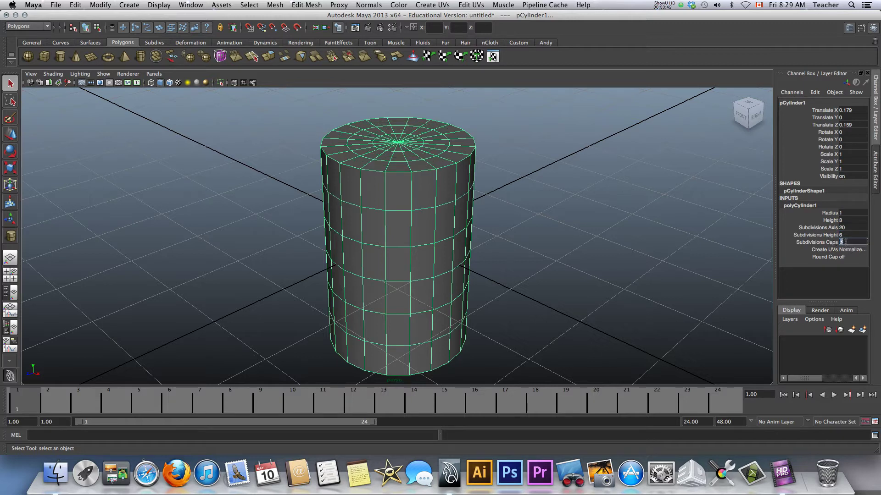
pyautogui.click(836, 220)
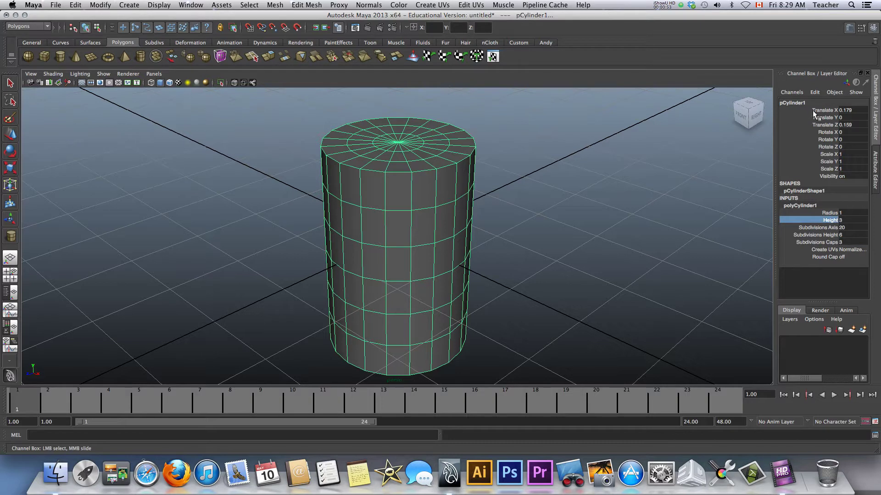
# Centre the cylinder on the origin by setting Translate X, Y and Z all to 0
pyautogui.moveTo(813, 114); pyautogui.dragTo(817, 125)
pyautogui.click(849, 124)
pyautogui.write('0')
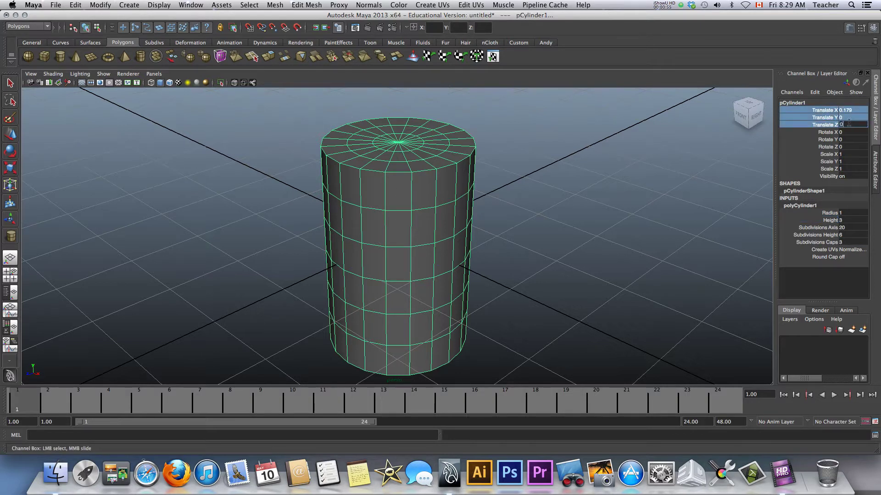
pyautogui.press('Return')
pyautogui.click(791, 147)
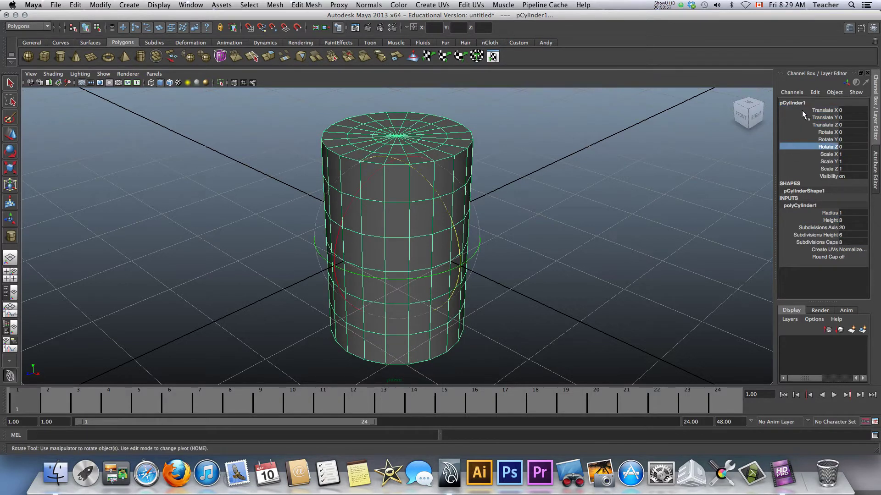
# Raise the cylinder to sit on the grid by setting Translate Y to 1.5
pyautogui.click(819, 117)
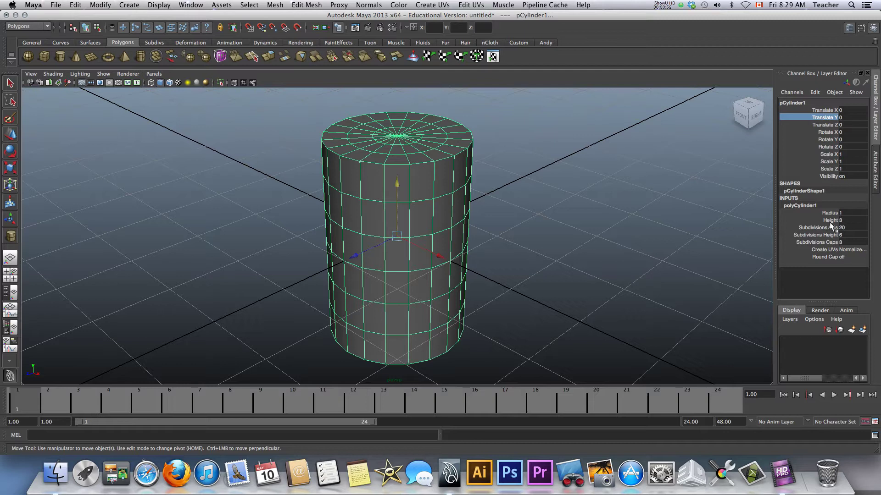
pyautogui.doubleClick(844, 117)
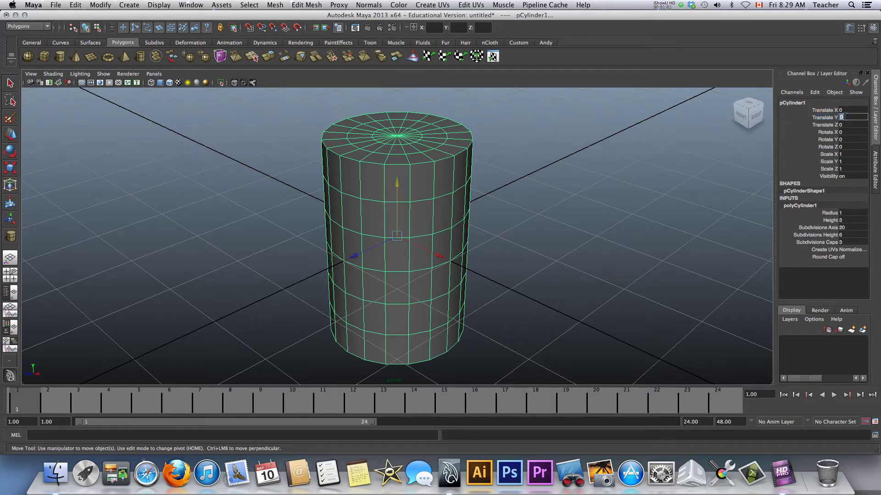
pyautogui.write('1.5')
pyautogui.press('Return')
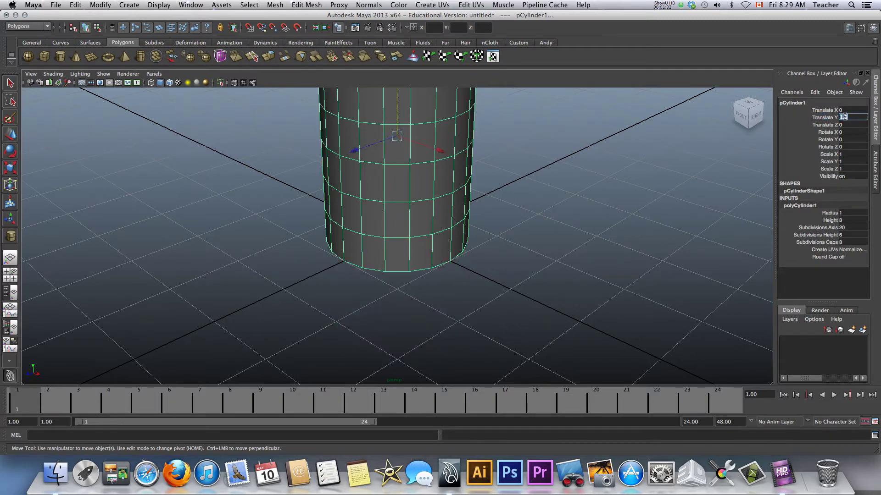
pyautogui.scroll(-10, 469, 189)
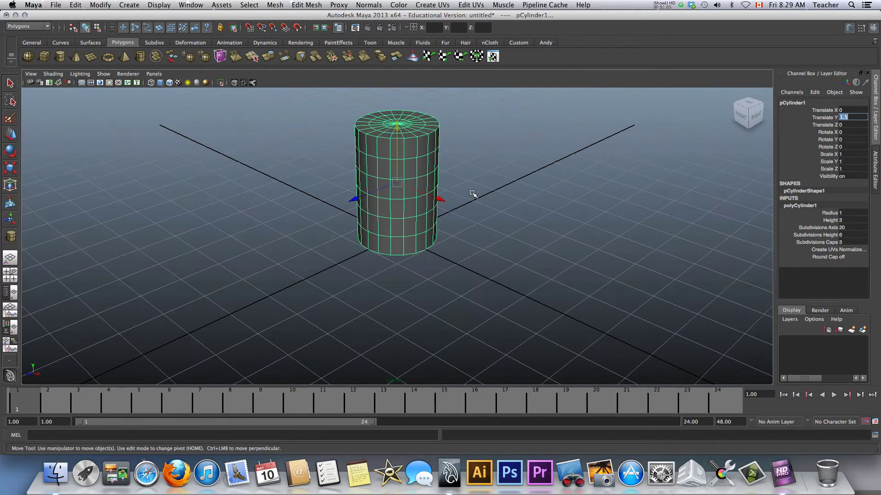
# Move the cylinder along the X axis to about -4.77, and reset Translate X to 0
pyautogui.press('q')
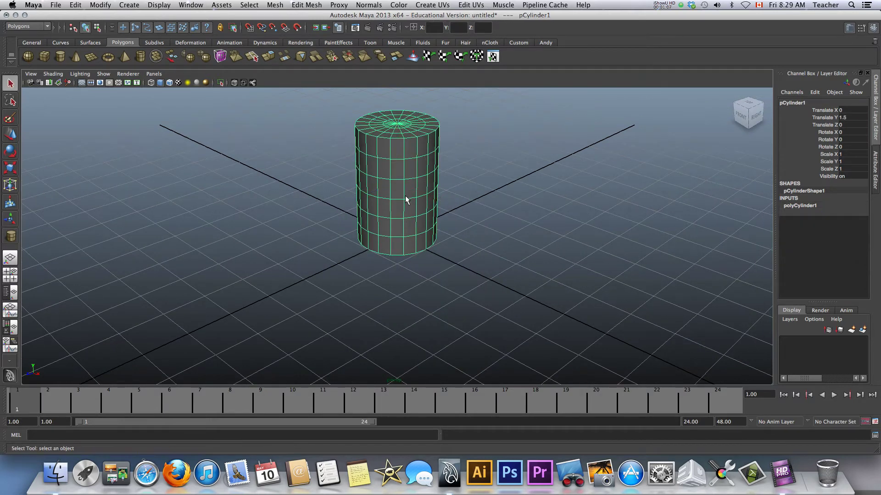
pyautogui.press('w')
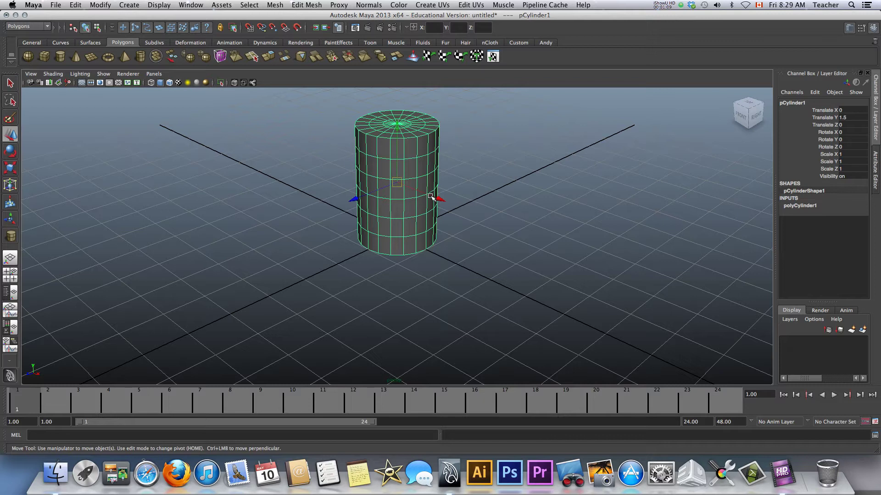
pyautogui.moveTo(437, 199); pyautogui.dragTo(311, 150)
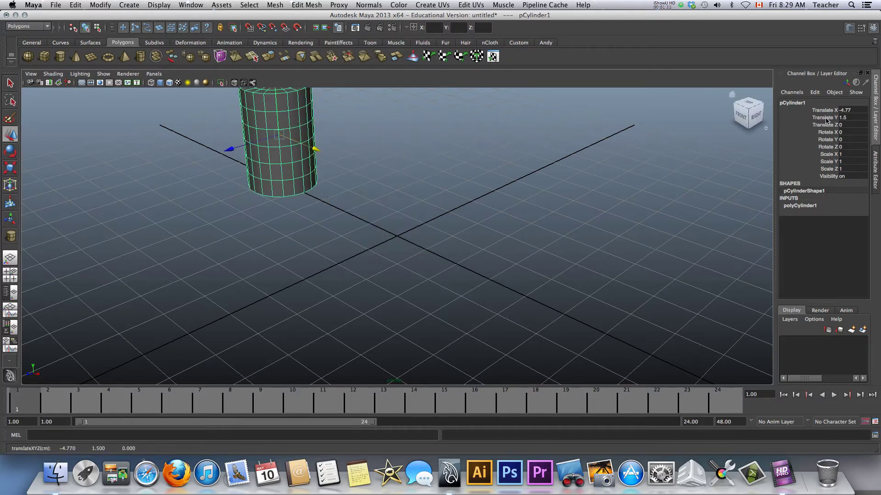
pyautogui.click(853, 111)
pyautogui.write('0')
pyautogui.press('Return')
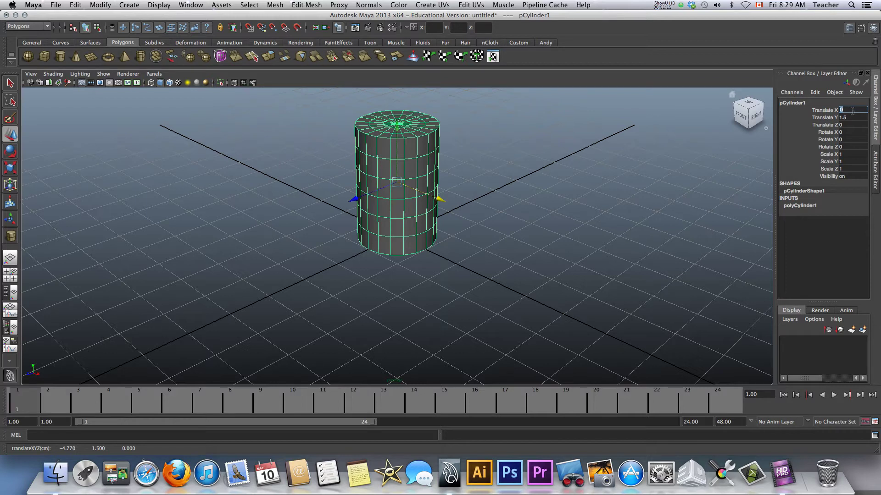
# Examine the cylinder's top and side subdivisions from several angles and distances
pyautogui.click(814, 124)
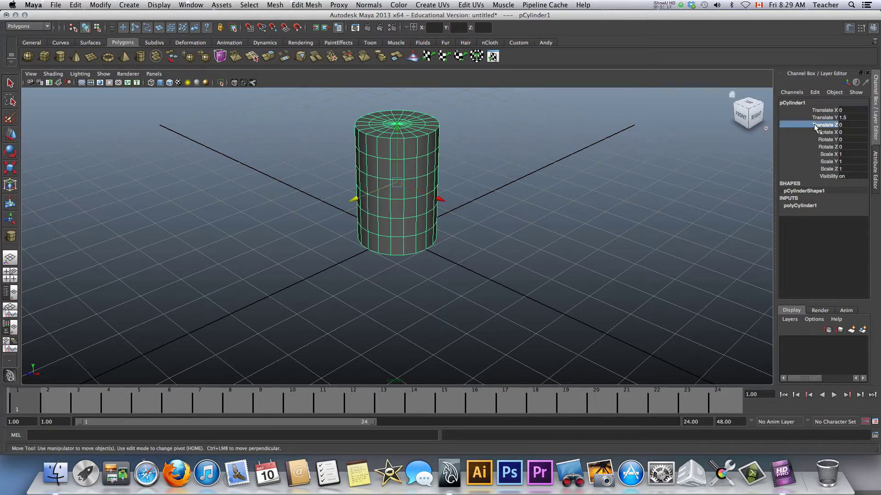
pyautogui.scroll(-2, 449, 220)
pyautogui.scroll(4, 449, 220)
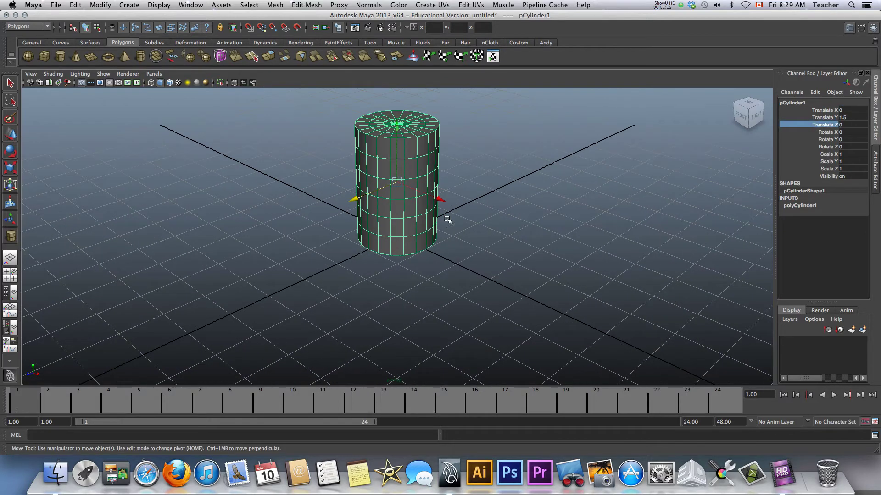
pyautogui.moveTo(412, 182)
pyautogui.keyDown('alt'); pyautogui.mouseDown()
pyautogui.moveTo(400, 226)
pyautogui.moveTo(407, 243)
pyautogui.moveTo(384, 236)
pyautogui.moveTo(394, 216)
pyautogui.moveTo(405, 232)
pyautogui.moveTo(395, 238)
pyautogui.moveTo(402, 189)
pyautogui.mouseUp(); pyautogui.keyUp('alt')
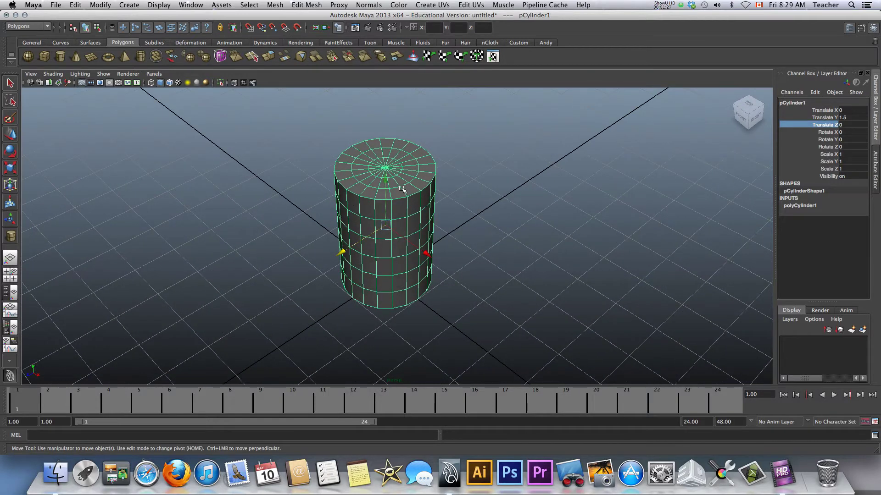
pyautogui.scroll(-3, 400, 191)
pyautogui.scroll(4, 392, 197)
pyautogui.scroll(-4, 389, 199)
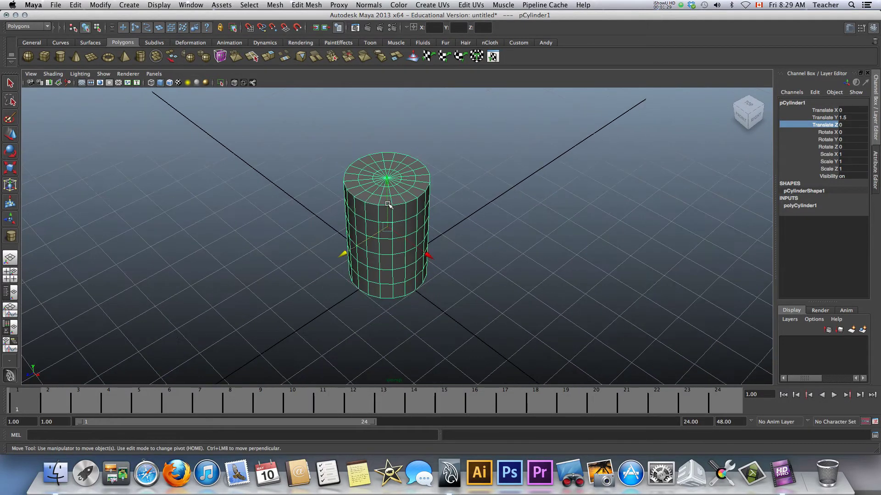
pyautogui.scroll(5, 388, 202)
pyautogui.moveTo(388, 204)
pyautogui.keyDown('alt'); pyautogui.mouseDown()
pyautogui.moveTo(385, 178)
pyautogui.moveTo(399, 181)
pyautogui.moveTo(393, 210)
pyautogui.moveTo(389, 195)
pyautogui.mouseUp(); pyautogui.keyUp('alt')
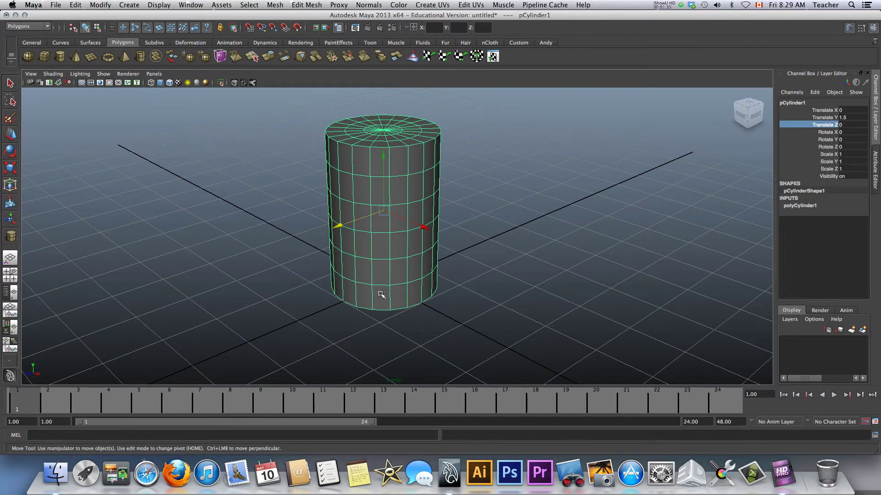
pyautogui.moveTo(379, 177)
pyautogui.keyDown('alt'); pyautogui.mouseDown()
pyautogui.moveTo(376, 186)
pyautogui.moveTo(372, 173)
pyautogui.mouseUp(); pyautogui.keyUp('alt')
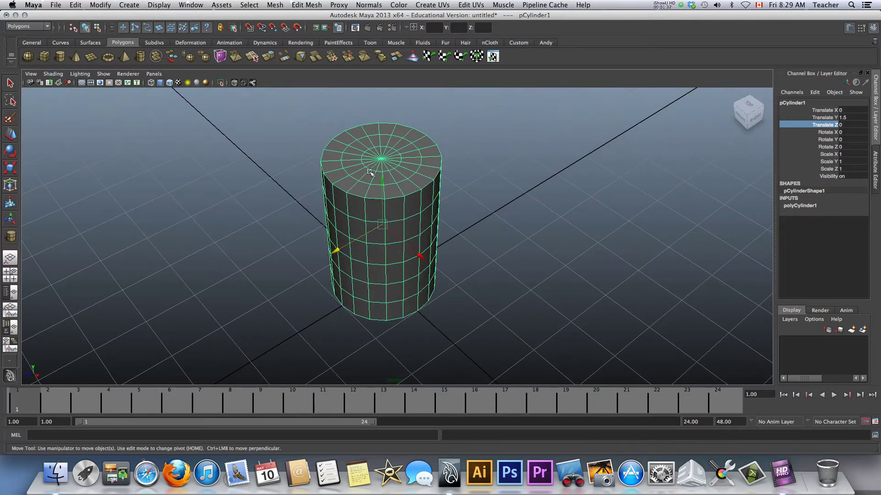
# Switch the cylinder to face selection and select the whole outer ring of faces on its top cap
pyautogui.moveTo(395, 189); pyautogui.dragTo(394, 206, button='right')
pyautogui.click(394, 193)
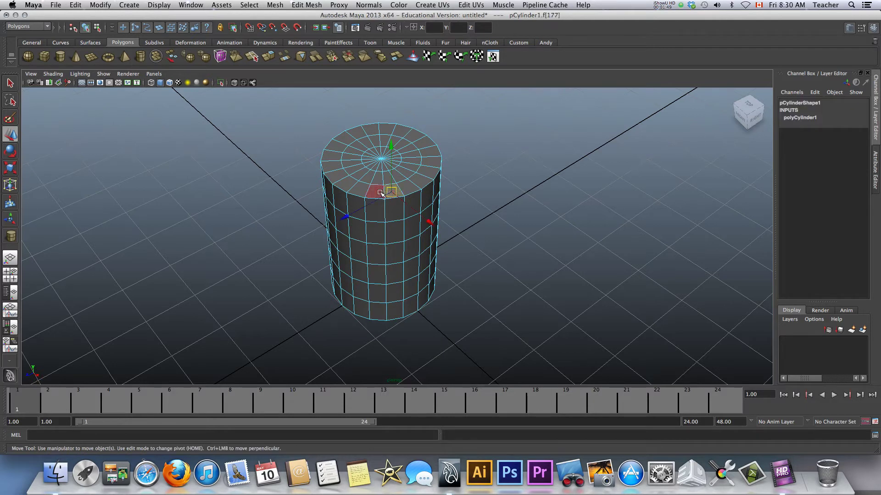
pyautogui.doubleClick(380, 193)
pyautogui.scroll(3, 406, 225)
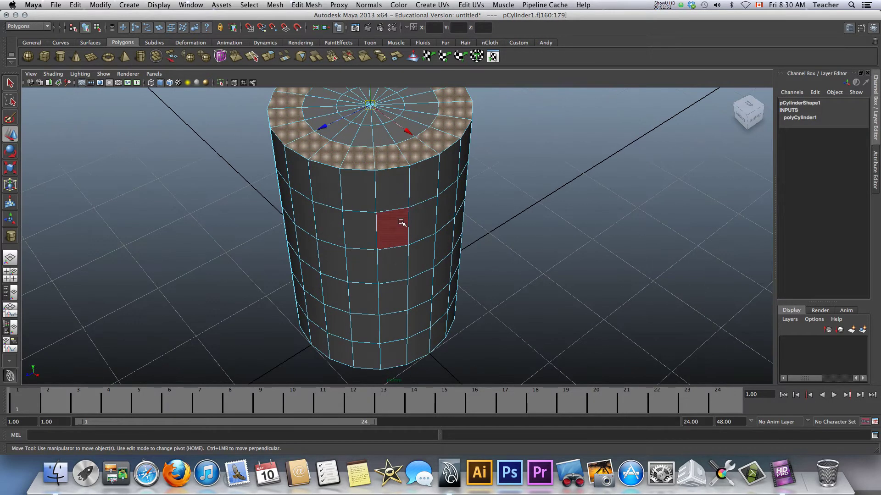
pyautogui.keyDown('alt'); pyautogui.moveTo(402, 223); pyautogui.dragTo(464, 219); pyautogui.keyUp('alt')
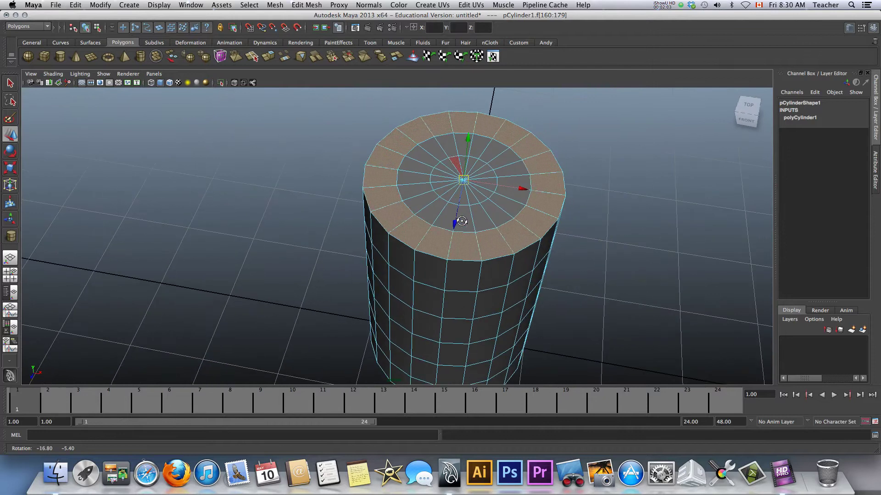
# Extrude the selected outer ring of top faces straight up by about 0.387 along world Y
pyautogui.click(268, 57)
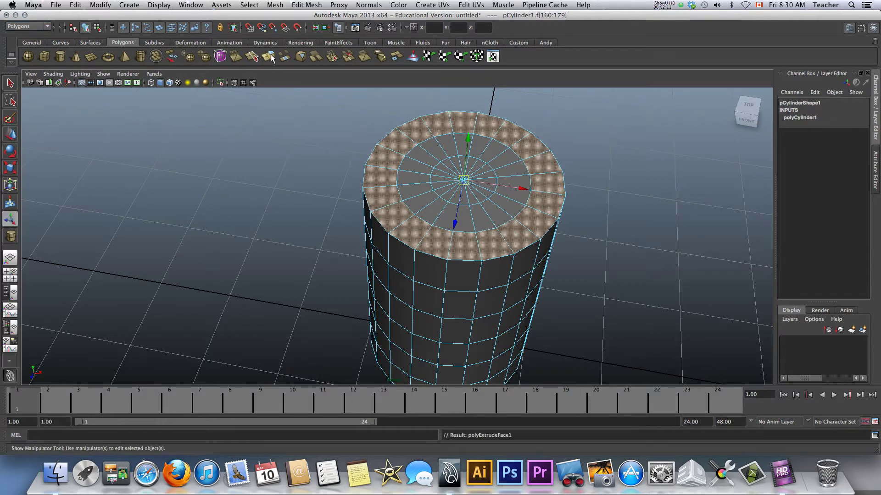
pyautogui.scroll(-5, 578, 140)
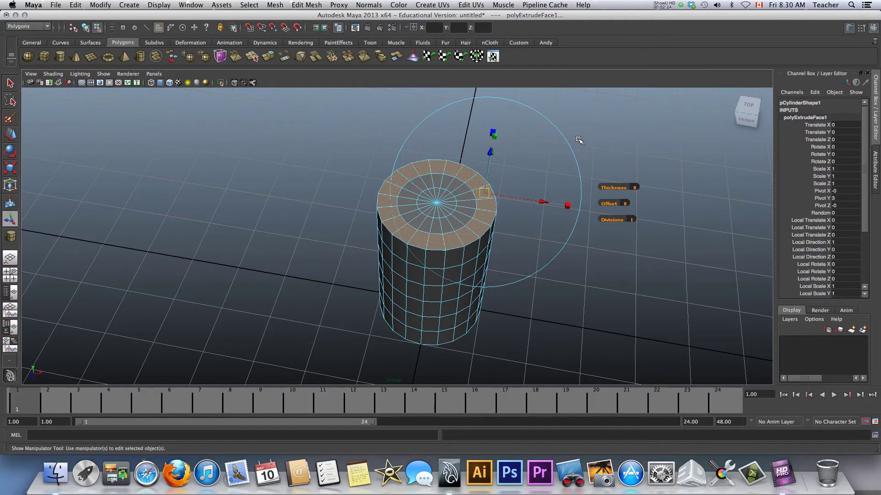
pyautogui.scroll(4, 553, 156)
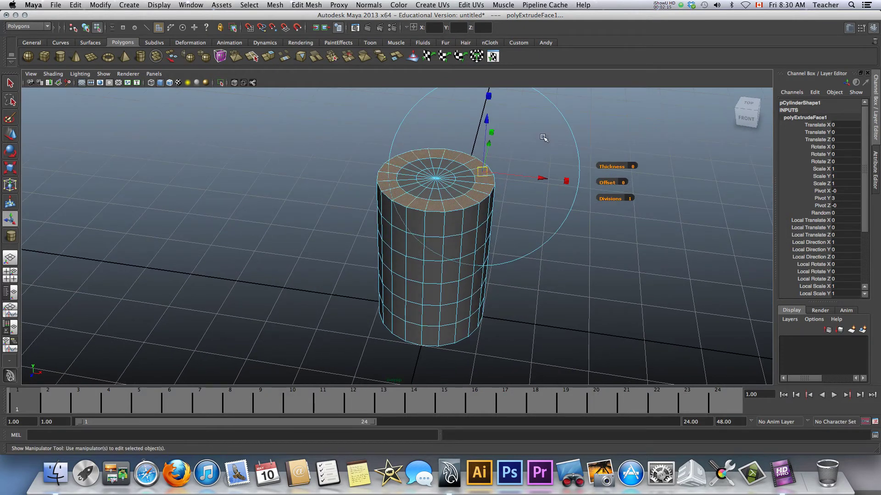
pyautogui.scroll(-2, 546, 176)
pyautogui.scroll(-1, 547, 183)
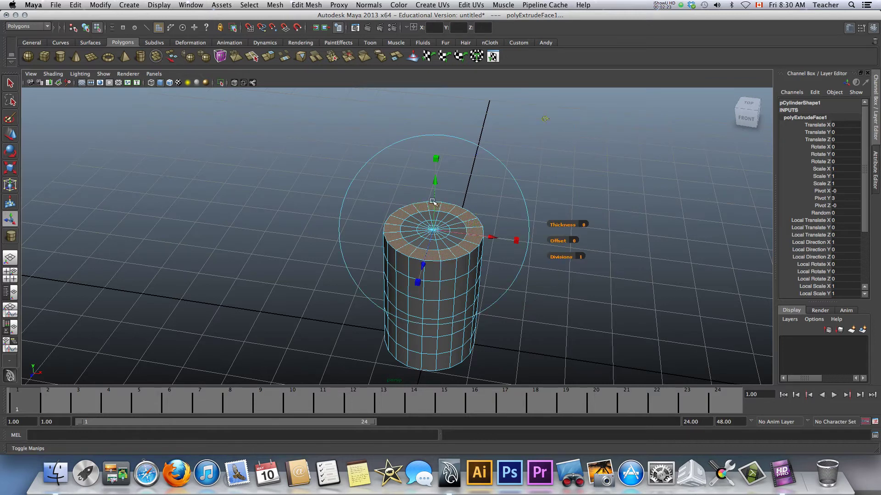
pyautogui.moveTo(435, 197); pyautogui.dragTo(435, 181)
pyautogui.click(281, 184)
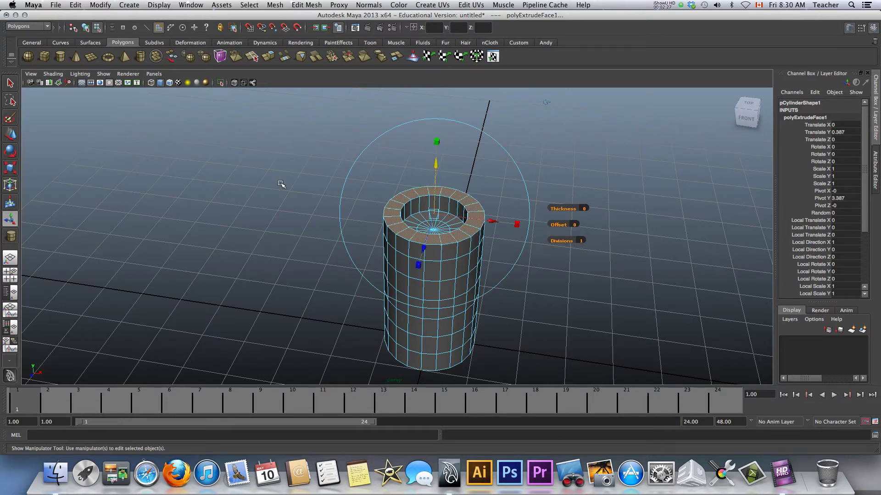
# Select the whole outer ring of top faces again and extrude it straight up by about 0.258
pyautogui.scroll(2, 416, 196)
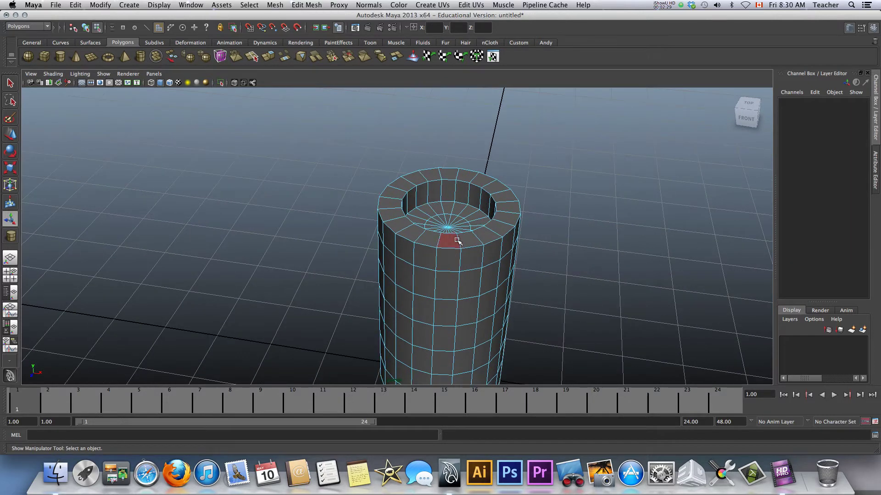
pyautogui.click(458, 240)
pyautogui.keyDown('shift'); pyautogui.doubleClick(424, 239); pyautogui.keyUp('shift')
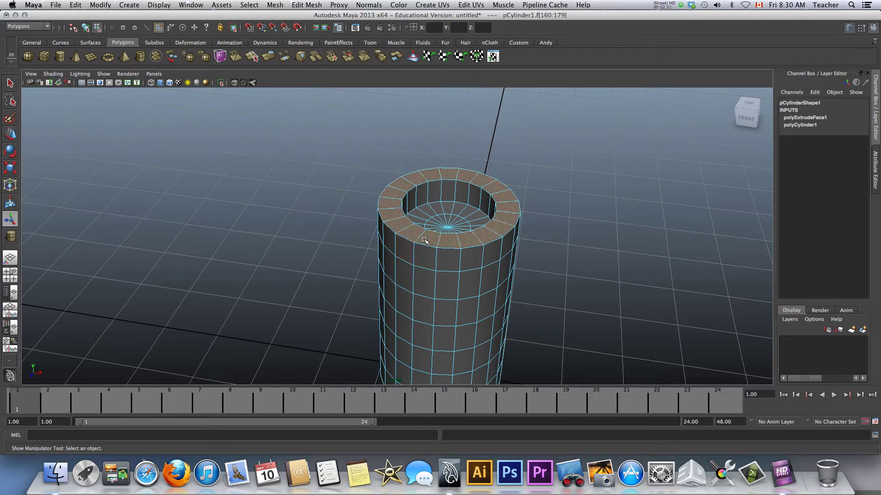
pyautogui.hotkey('ctrl', 'e')
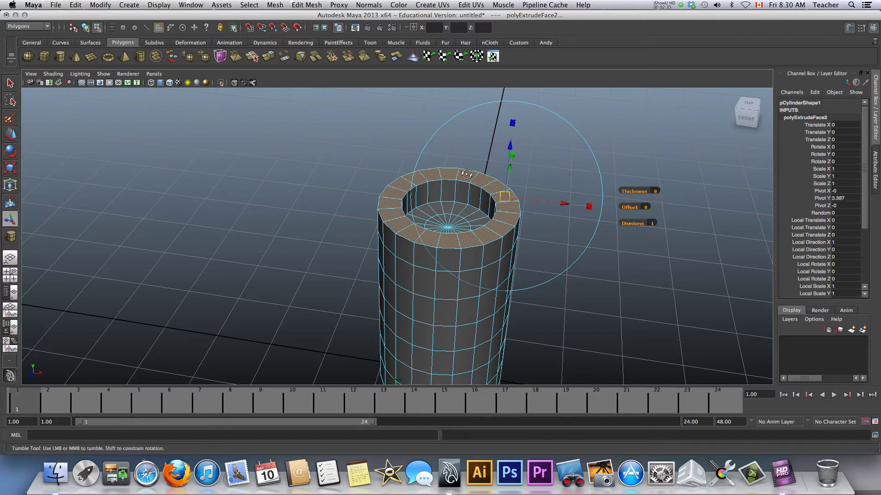
pyautogui.keyDown('alt'); pyautogui.moveTo(471, 165); pyautogui.dragTo(450, 159); pyautogui.keyUp('alt')
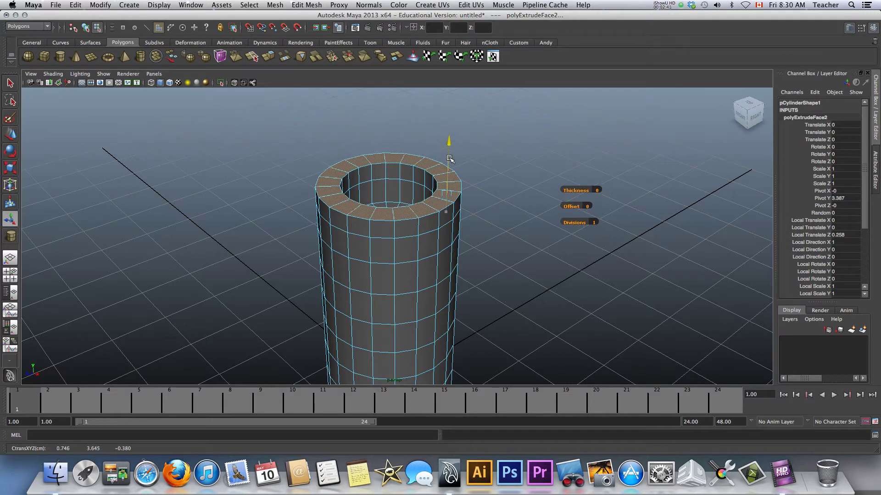
pyautogui.scroll(-5, 521, 159)
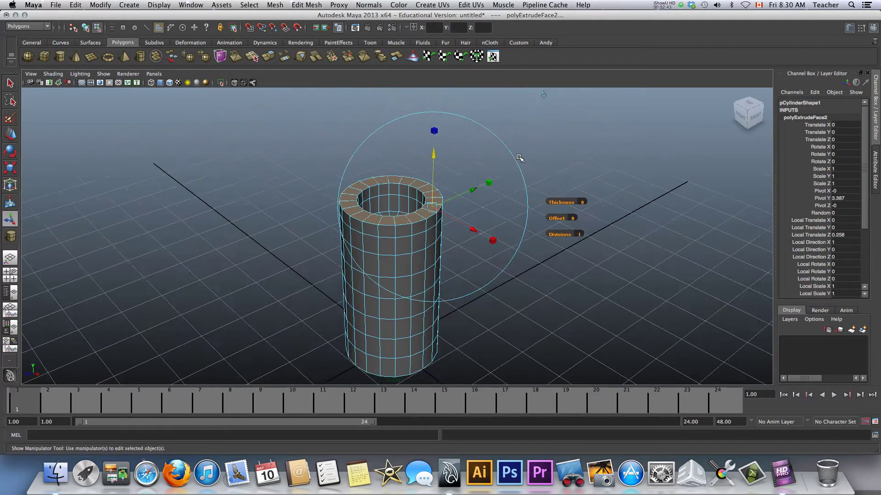
pyautogui.click(533, 103)
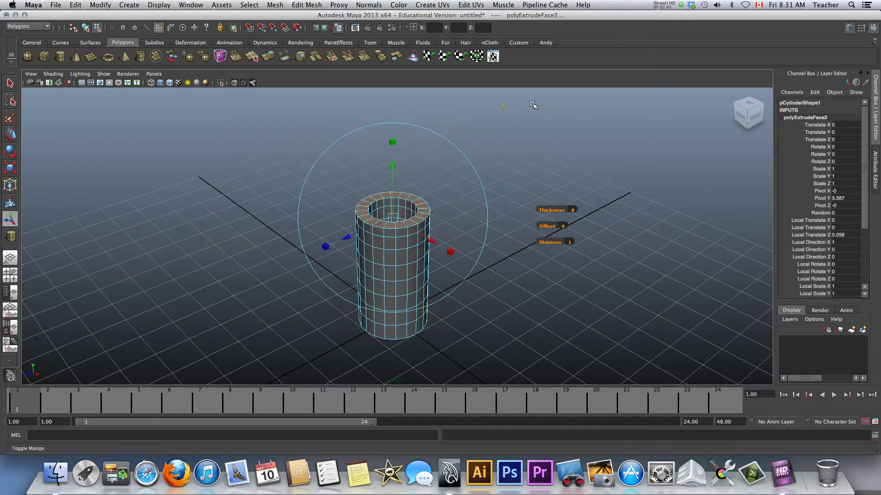
pyautogui.keyDown('alt'); pyautogui.moveTo(267, 205); pyautogui.dragTo(483, 221); pyautogui.keyUp('alt')
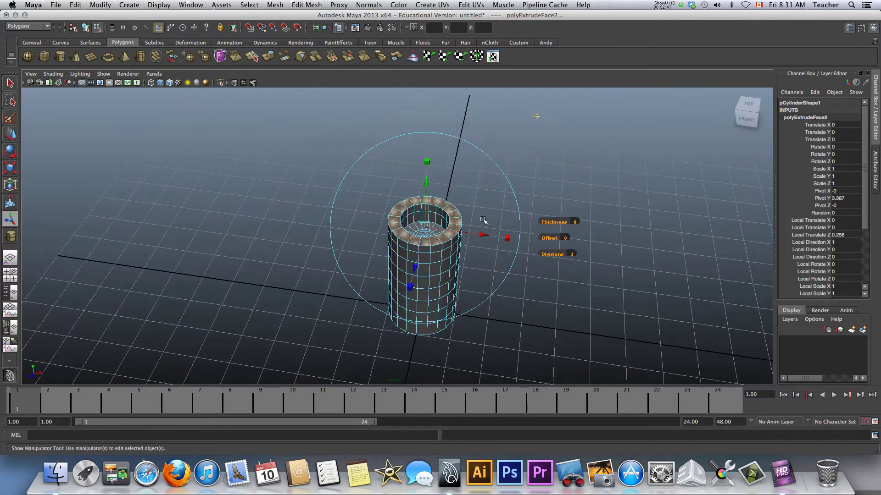
# Select every other face around the cylinder's top ring, ten faces in total
pyautogui.click(204, 195)
pyautogui.scroll(5, 491, 222)
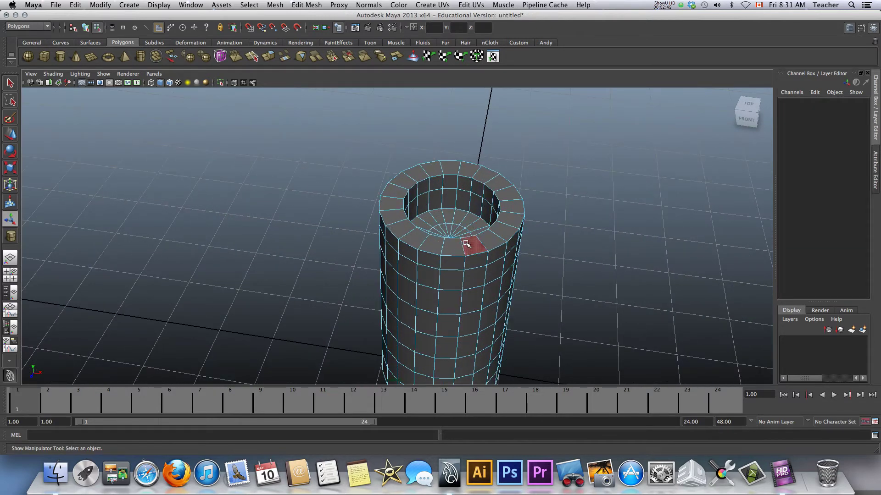
pyautogui.click(466, 244)
pyautogui.keyDown('shift'); pyautogui.click(434, 247); pyautogui.keyUp('shift')
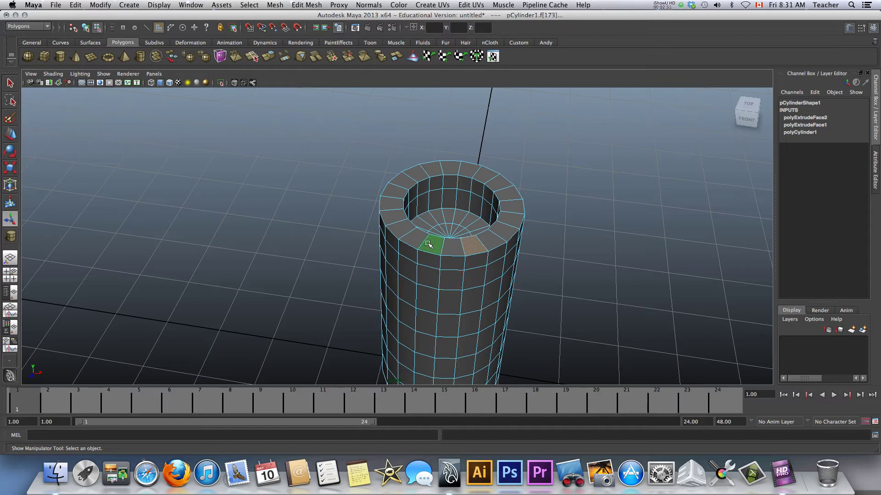
pyautogui.keyDown('shift'); pyautogui.click(400, 229); pyautogui.keyUp('shift')
pyautogui.keyDown('shift'); pyautogui.click(400, 204); pyautogui.keyUp('shift')
pyautogui.keyDown('shift'); pyautogui.click(403, 181); pyautogui.keyUp('shift')
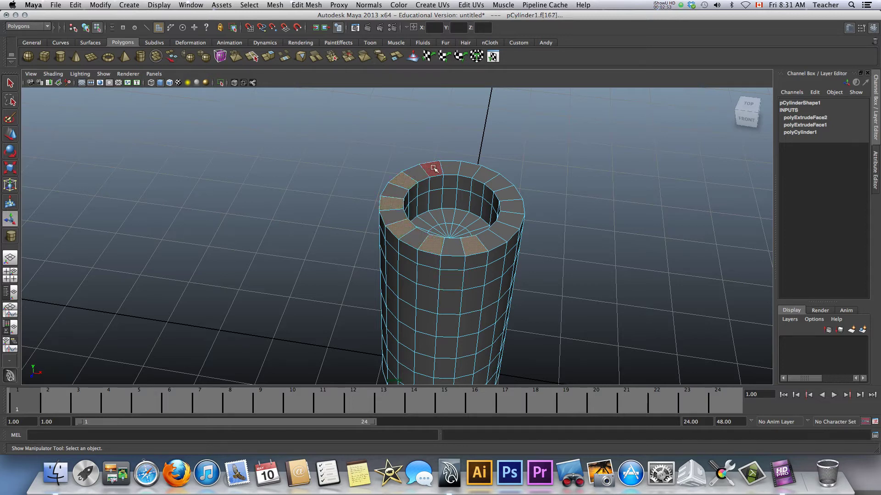
pyautogui.keyDown('shift'); pyautogui.click(433, 170); pyautogui.keyUp('shift')
pyautogui.keyDown('shift'); pyautogui.click(467, 169); pyautogui.keyUp('shift')
pyautogui.keyDown('shift'); pyautogui.click(497, 184); pyautogui.keyUp('shift')
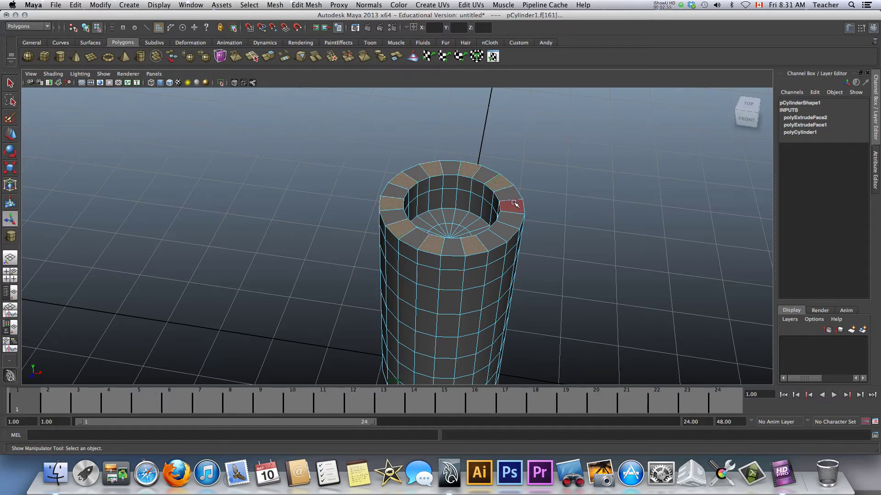
pyautogui.keyDown('shift'); pyautogui.click(512, 206); pyautogui.keyUp('shift')
pyautogui.keyDown('shift'); pyautogui.click(503, 231); pyautogui.keyUp('shift')
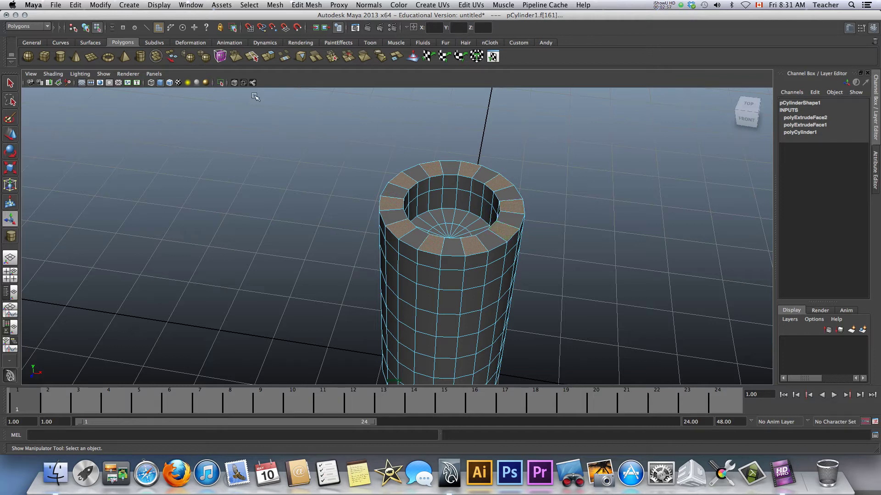
# Extrude the alternating top faces straight up by about 0.388 along world Y to form battlements
pyautogui.click(268, 57)
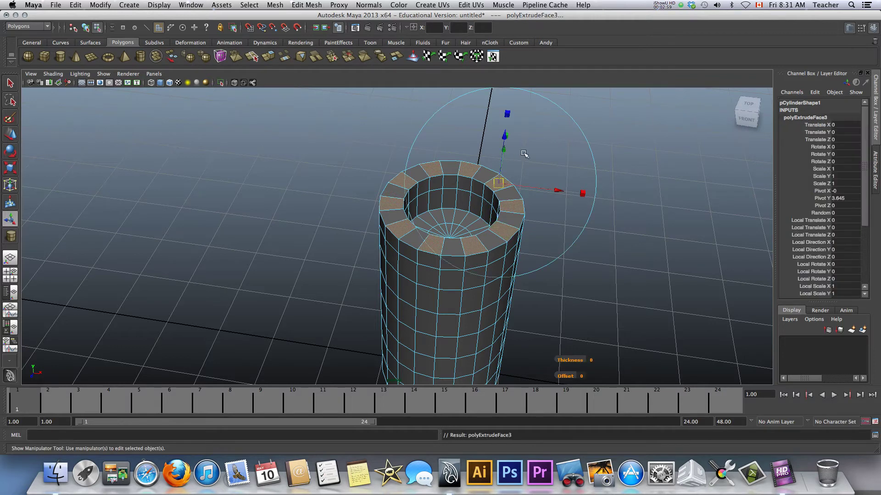
pyautogui.scroll(-5, 551, 151)
pyautogui.click(561, 96)
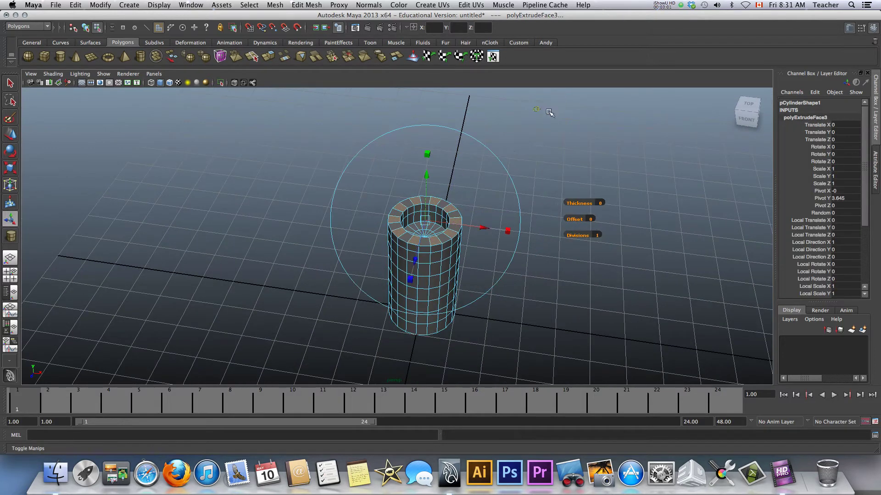
pyautogui.moveTo(427, 183); pyautogui.dragTo(426, 171)
pyautogui.moveTo(385, 258)
pyautogui.keyDown('alt'); pyautogui.mouseDown()
pyautogui.moveTo(365, 247)
pyautogui.moveTo(373, 251)
pyautogui.mouseUp(); pyautogui.keyUp('alt')
pyautogui.keyDown('alt'); pyautogui.moveTo(417, 210); pyautogui.dragTo(426, 225); pyautogui.keyUp('alt')
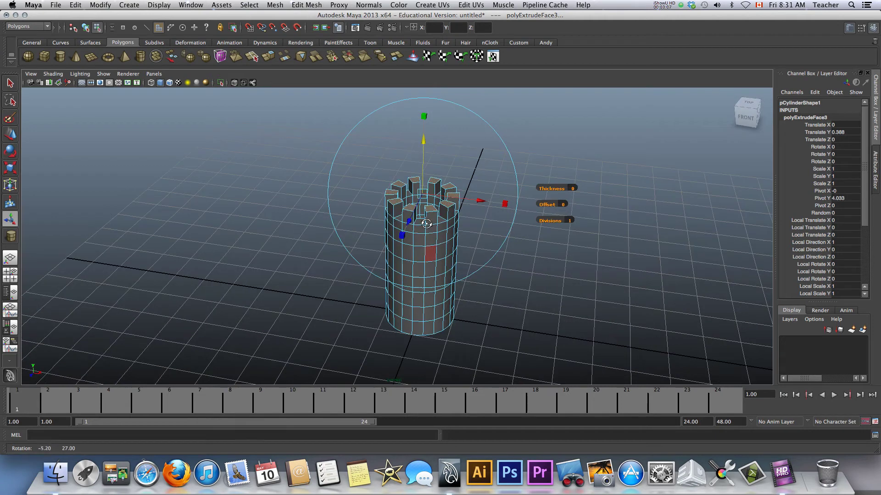
# Switch the tower to edge selection and select the full horizontal edge loop slightly above the middle of its wall
pyautogui.press('w')
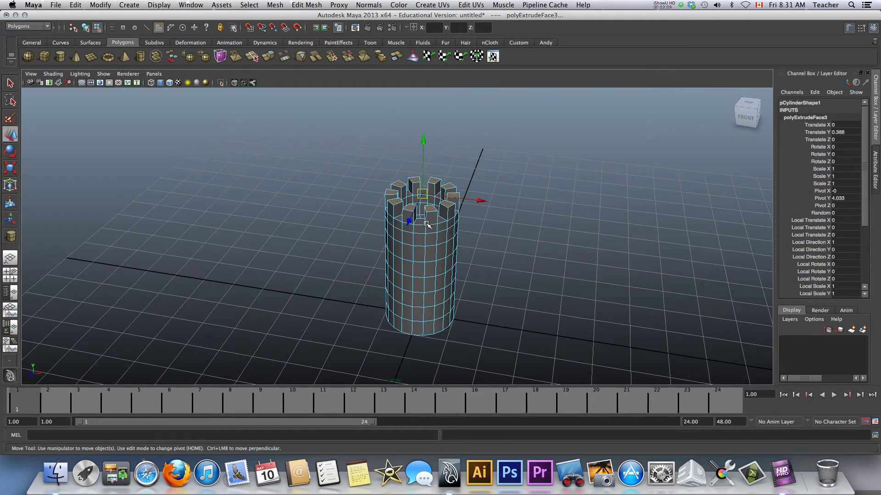
pyautogui.scroll(3, 443, 216)
pyautogui.keyDown('alt'); pyautogui.moveTo(440, 243); pyautogui.dragTo(298, 257); pyautogui.keyUp('alt')
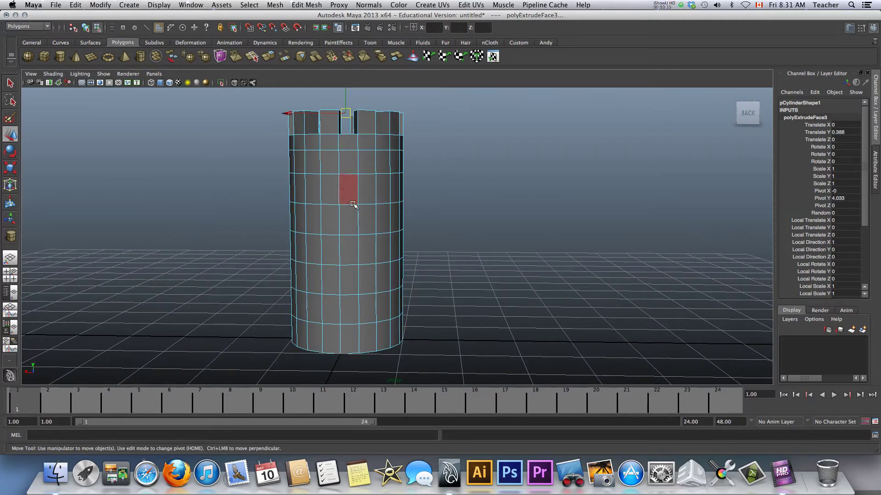
pyautogui.keyDown('alt'); pyautogui.moveTo(347, 206); pyautogui.dragTo(368, 220); pyautogui.keyUp('alt')
pyautogui.rightClick(349, 216)
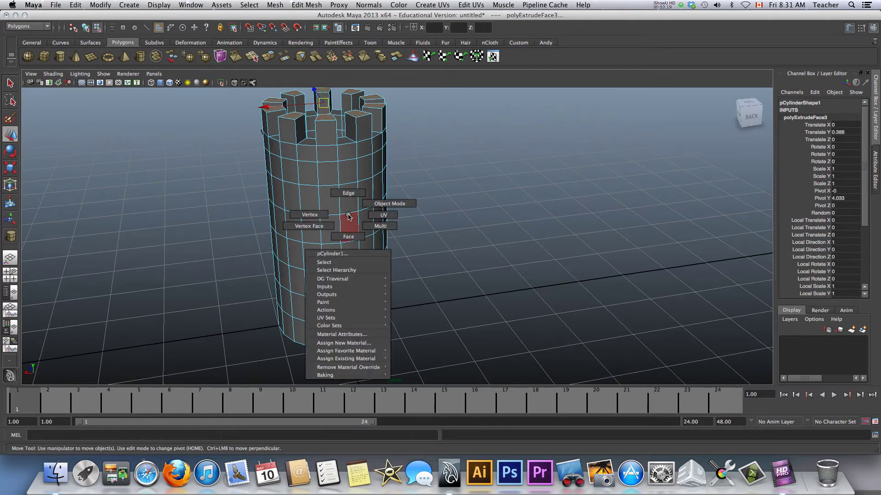
pyautogui.moveTo(349, 217)
pyautogui.mouseDown(button='right')
pyautogui.moveTo(349, 183)
pyautogui.moveTo(345, 204)
pyautogui.mouseUp(button='right')
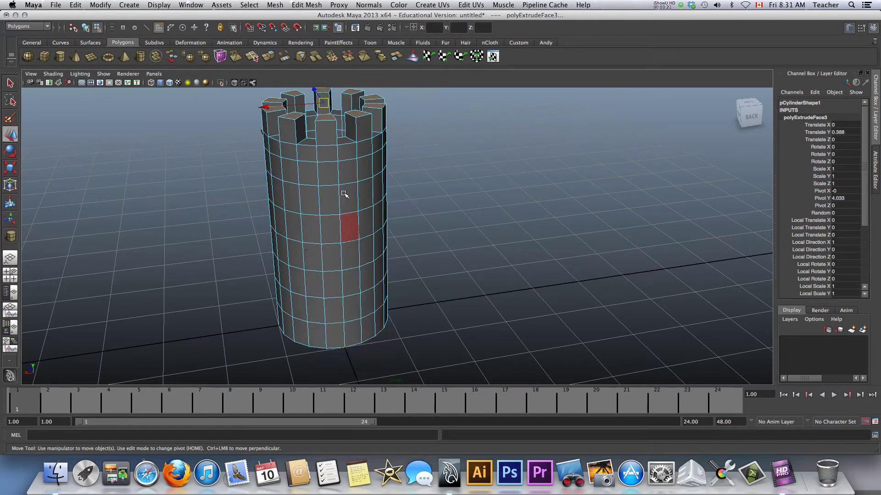
pyautogui.doubleClick(350, 215)
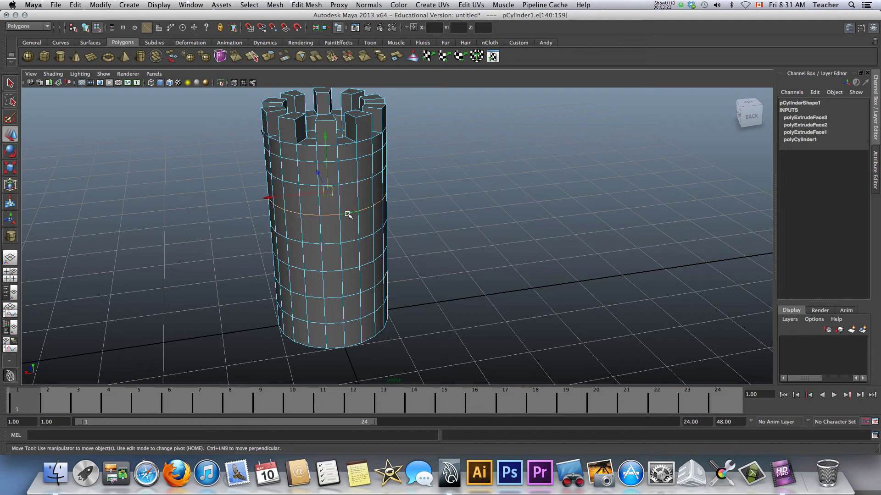
pyautogui.scroll(-5, 339, 207)
pyautogui.scroll(2, 340, 210)
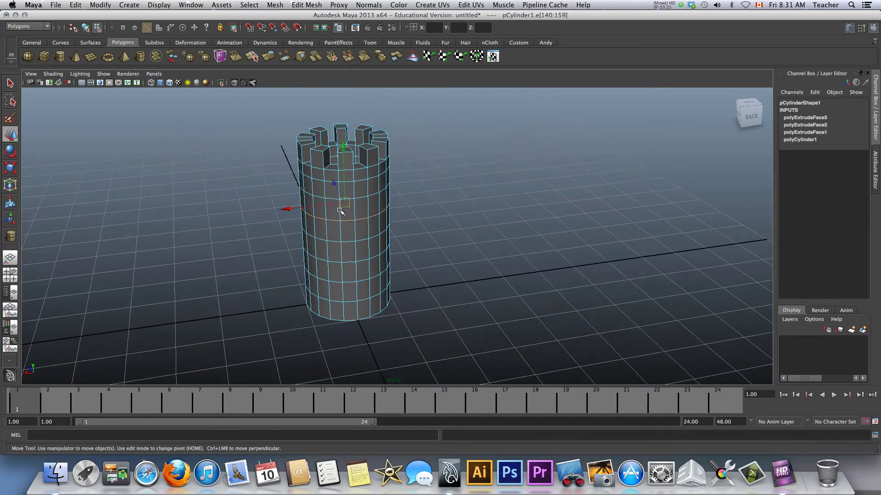
pyautogui.scroll(2, 340, 210)
pyautogui.keyDown('alt'); pyautogui.moveTo(324, 179); pyautogui.dragTo(408, 175, button='middle'); pyautogui.keyUp('alt')
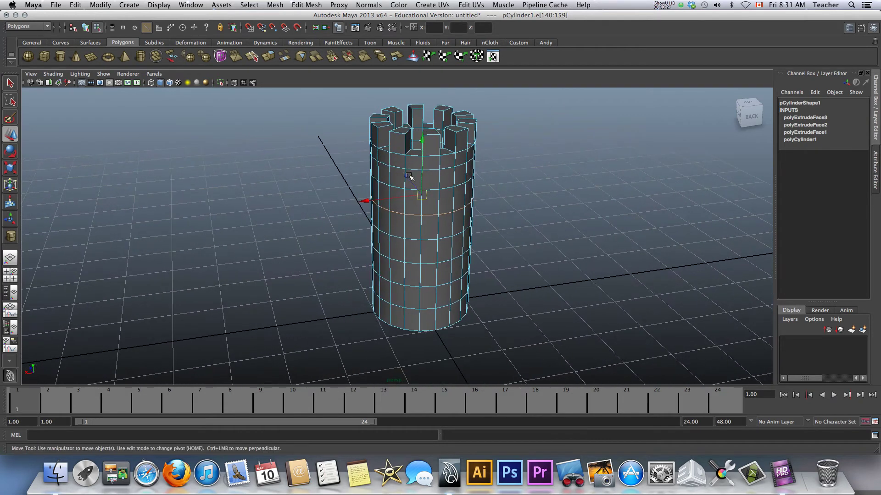
pyautogui.click(428, 216)
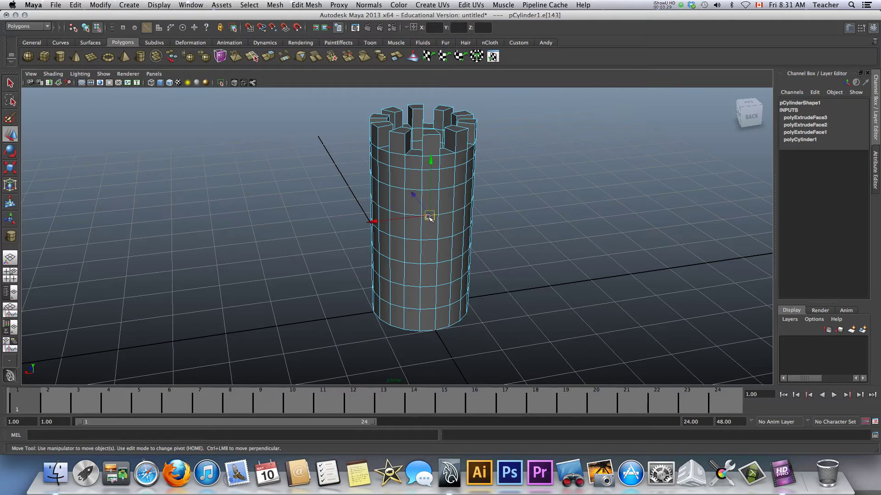
pyautogui.doubleClick(445, 213)
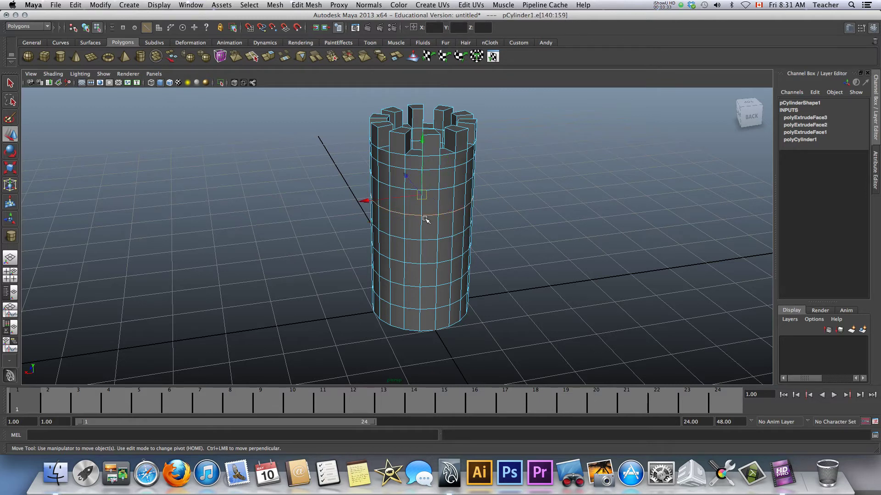
# Scale the selected edge loop uniformly inward to form a narrow neck, and scale the loop directly below it inward slightly less
pyautogui.press('r')
pyautogui.keyDown('alt'); pyautogui.moveTo(426, 220); pyautogui.dragTo(426, 213); pyautogui.keyUp('alt')
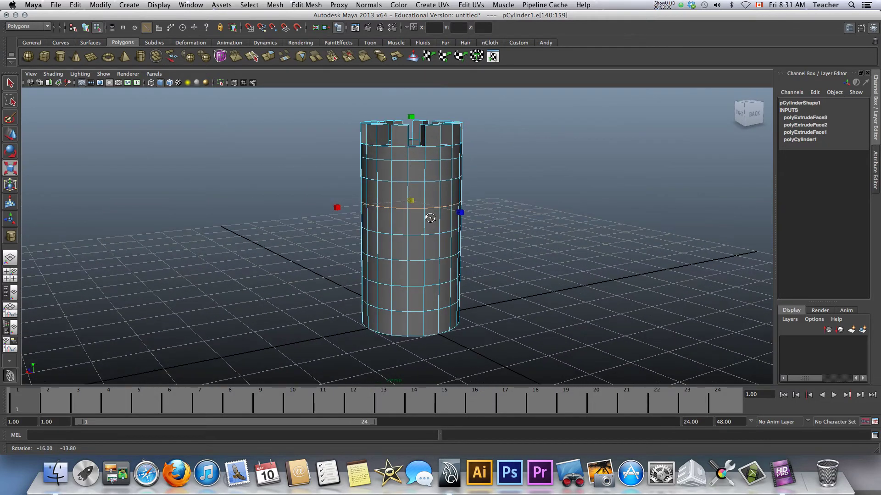
pyautogui.click(410, 200)
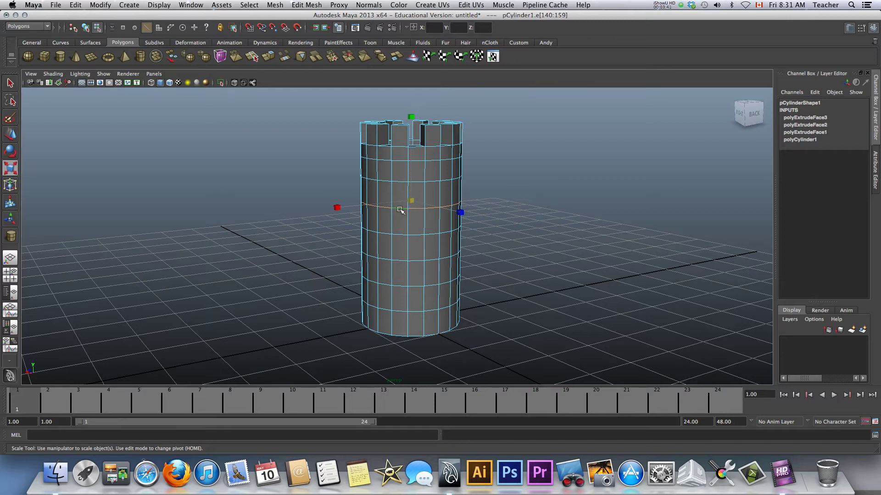
pyautogui.moveTo(413, 203); pyautogui.dragTo(394, 200)
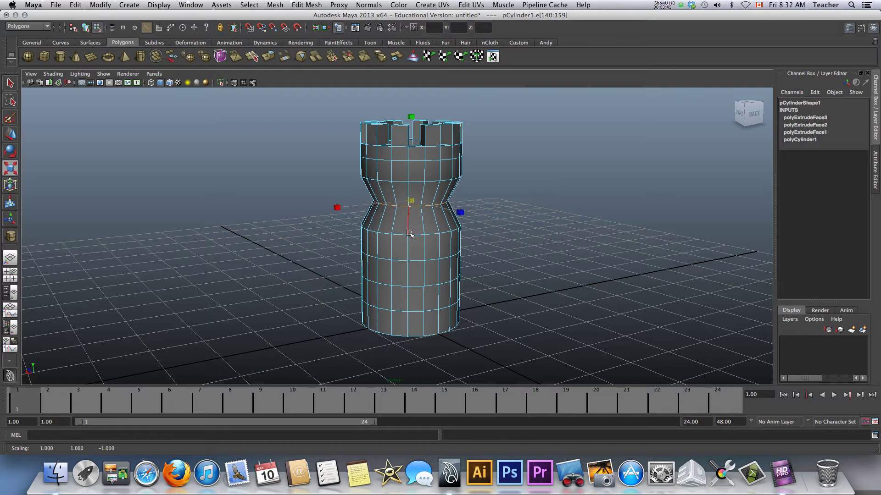
pyautogui.doubleClick(417, 236)
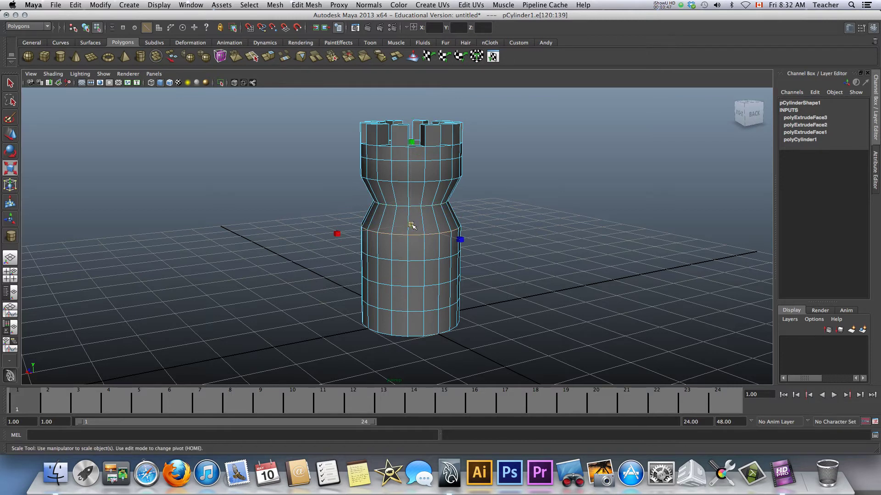
pyautogui.moveTo(411, 225); pyautogui.dragTo(402, 224)
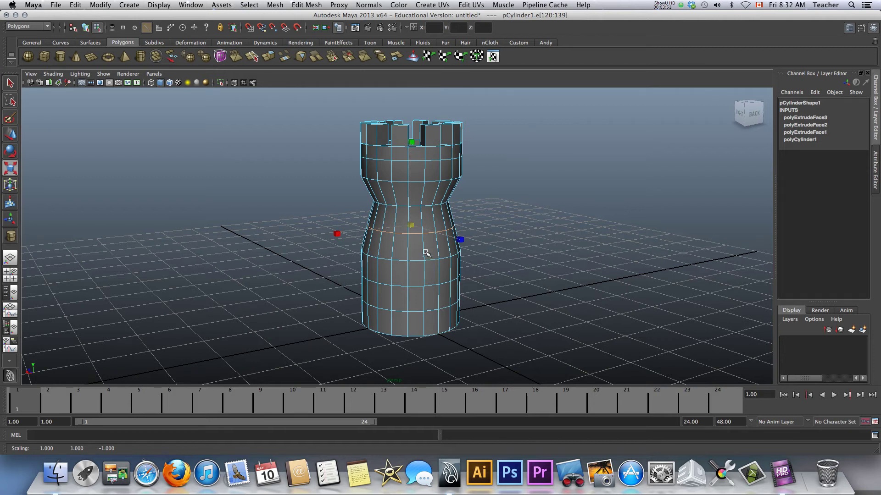
# Switch to vertex selection and move the row of vertices just below the scaled loops straight down to a height of about 1.306
pyautogui.keyDown('alt'); pyautogui.moveTo(427, 253); pyautogui.dragTo(419, 249); pyautogui.keyUp('alt')
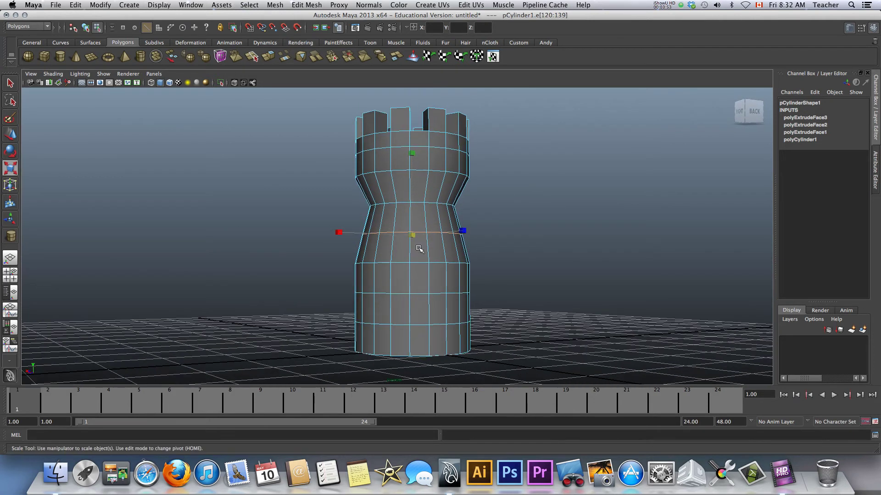
pyautogui.moveTo(419, 248); pyautogui.dragTo(369, 247, button='right')
pyautogui.moveTo(345, 257); pyautogui.dragTo(483, 273)
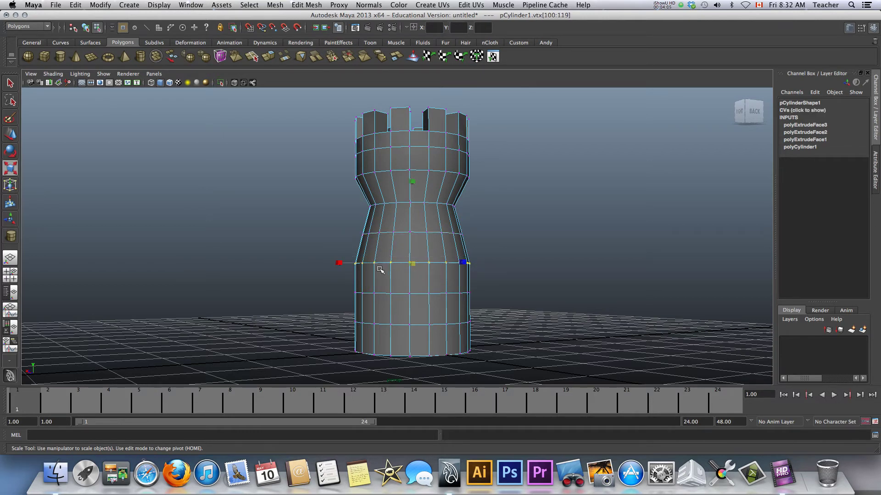
pyautogui.press('w')
pyautogui.scroll(-3, 382, 268)
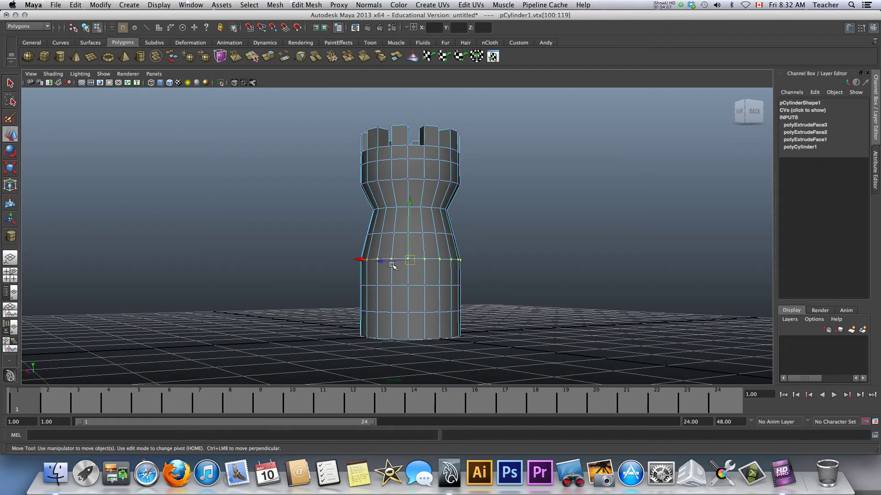
pyautogui.moveTo(288, 252); pyautogui.dragTo(565, 272)
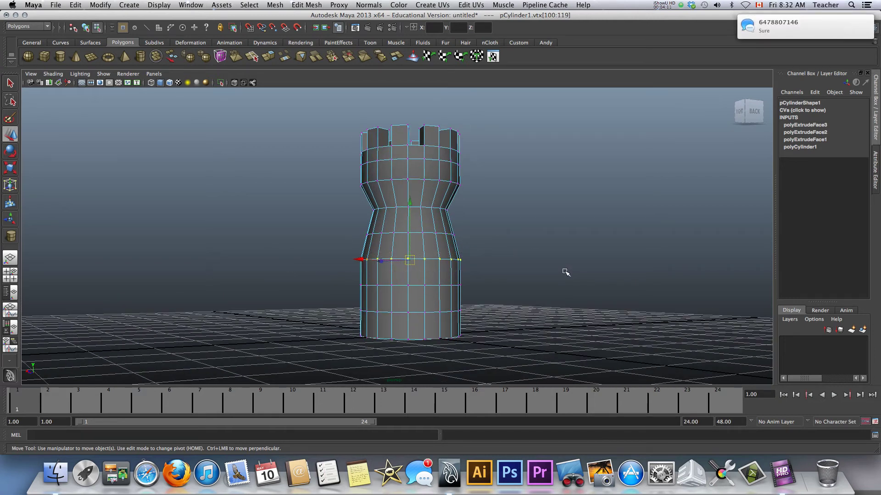
pyautogui.moveTo(412, 233)
pyautogui.mouseDown()
pyautogui.moveTo(411, 211)
pyautogui.moveTo(408, 250)
pyautogui.moveTo(405, 229)
pyautogui.moveTo(406, 241)
pyautogui.mouseUp()
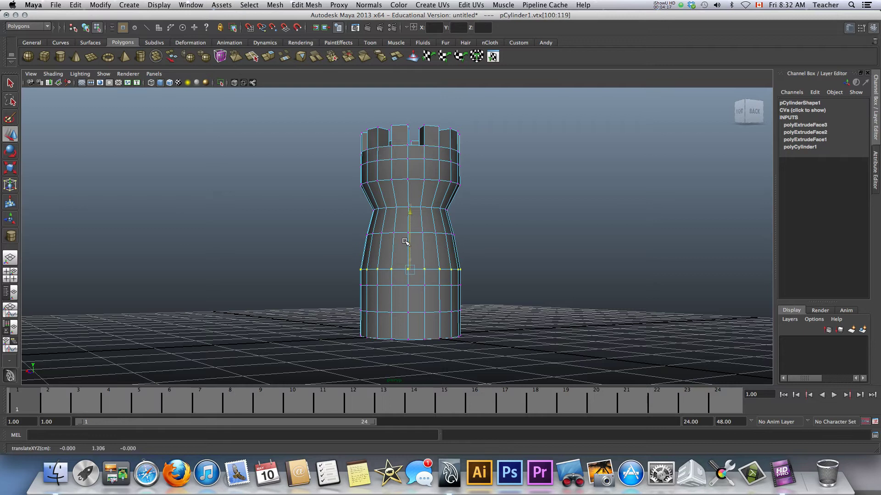
# Select all vertices from the lower scaled loop up through the battlements and move them straight up to a height of about 3.579
pyautogui.moveTo(316, 148); pyautogui.dragTo(483, 213)
pyautogui.moveTo(411, 158); pyautogui.dragTo(410, 131)
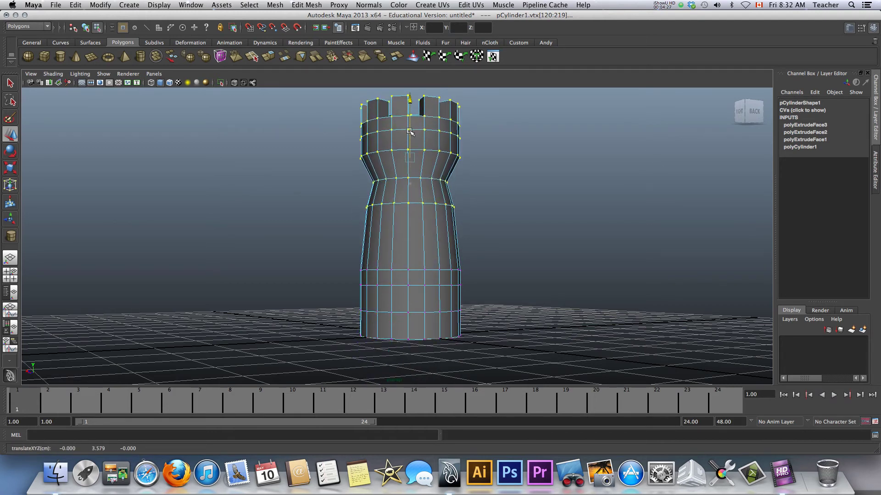
# Switch to face selection, select the full bottom ring of wall faces and extrude it outward with a thickness of 0.2
pyautogui.scroll(-3, 497, 206)
pyautogui.keyDown('alt'); pyautogui.moveTo(498, 206); pyautogui.dragTo(478, 221); pyautogui.keyUp('alt')
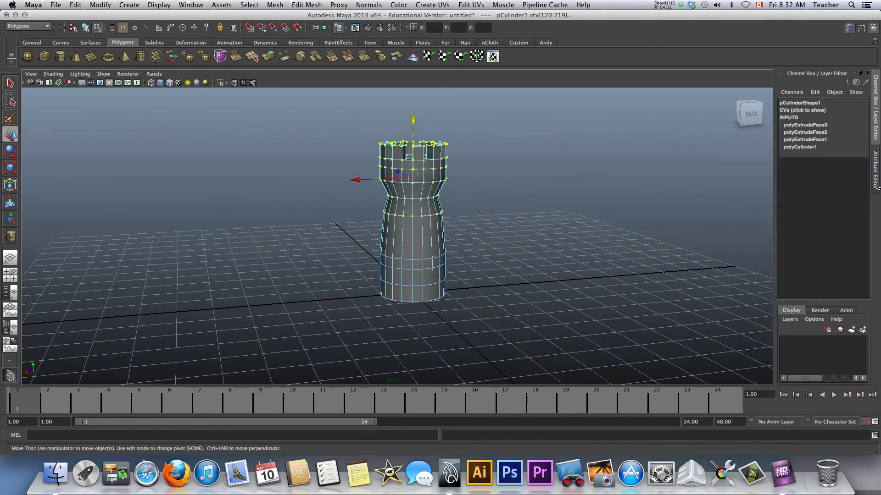
pyautogui.scroll(2, 393, 184)
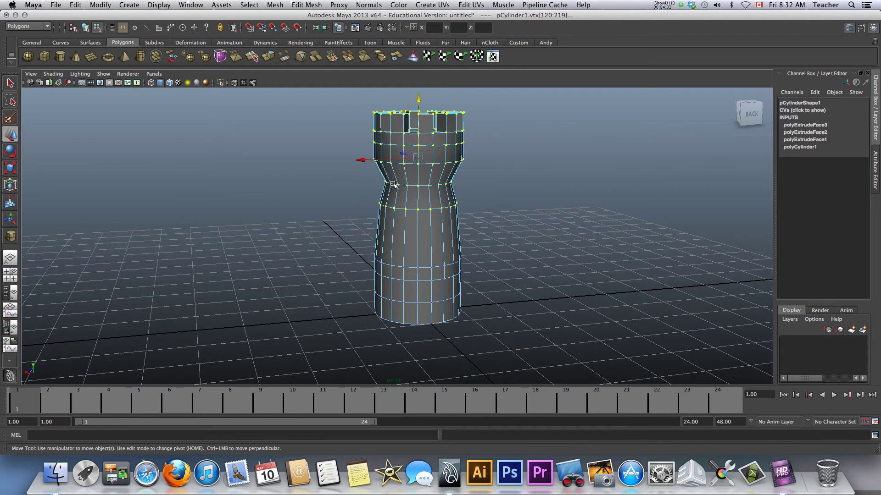
pyautogui.keyDown('alt'); pyautogui.moveTo(413, 223); pyautogui.dragTo(407, 228); pyautogui.keyUp('alt')
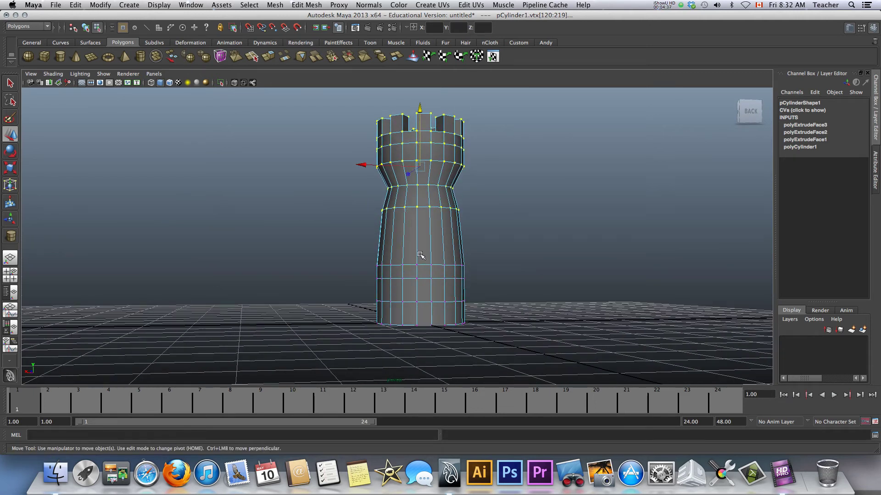
pyautogui.keyDown('alt'); pyautogui.moveTo(432, 179); pyautogui.dragTo(450, 206); pyautogui.keyUp('alt')
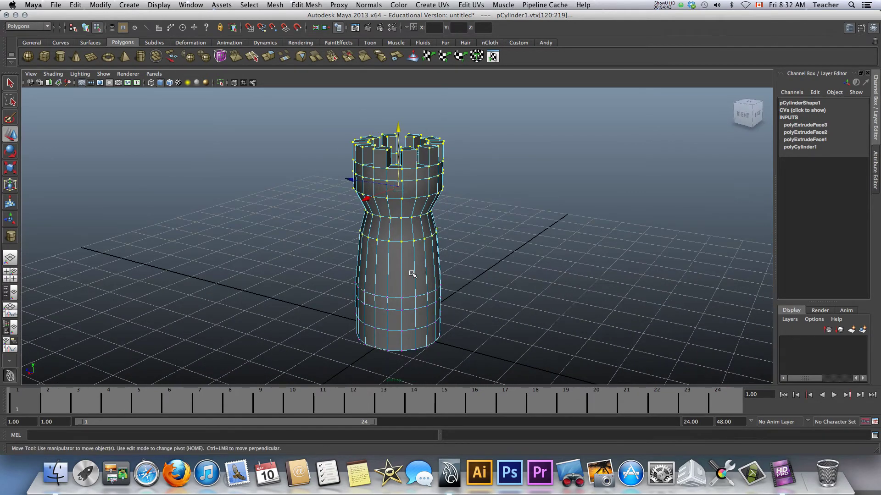
pyautogui.moveTo(412, 273); pyautogui.dragTo(411, 296, button='right')
pyautogui.scroll(5, 412, 296)
pyautogui.keyDown('alt'); pyautogui.moveTo(412, 296); pyautogui.dragTo(415, 222, button='middle'); pyautogui.keyUp('alt')
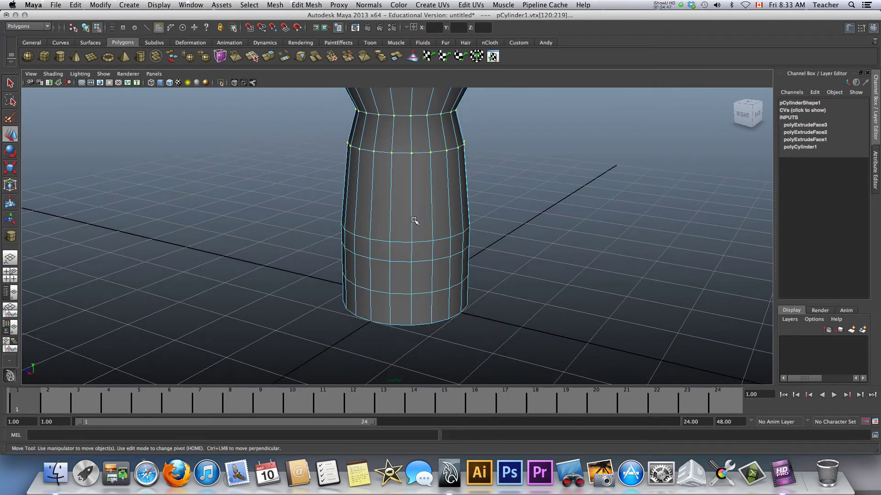
pyautogui.click(421, 316)
pyautogui.keyDown('shift'); pyautogui.doubleClick(401, 315); pyautogui.keyUp('shift')
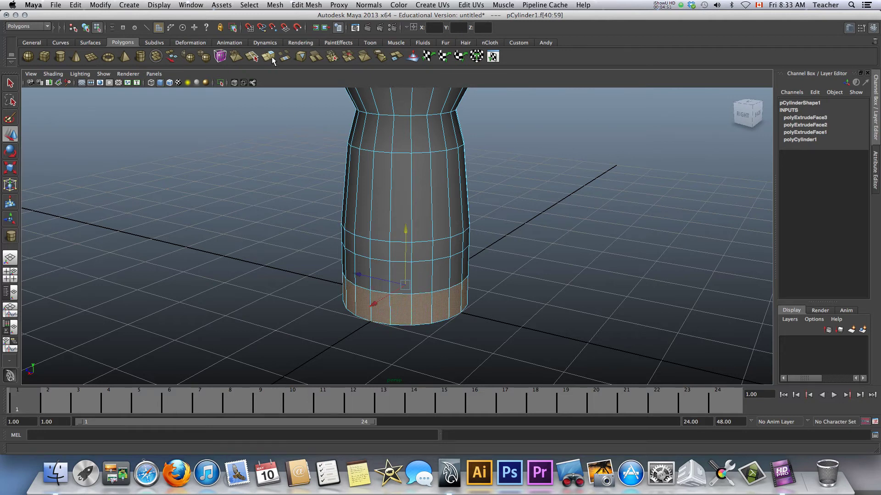
pyautogui.click(270, 56)
pyautogui.moveTo(529, 307); pyautogui.dragTo(529, 306)
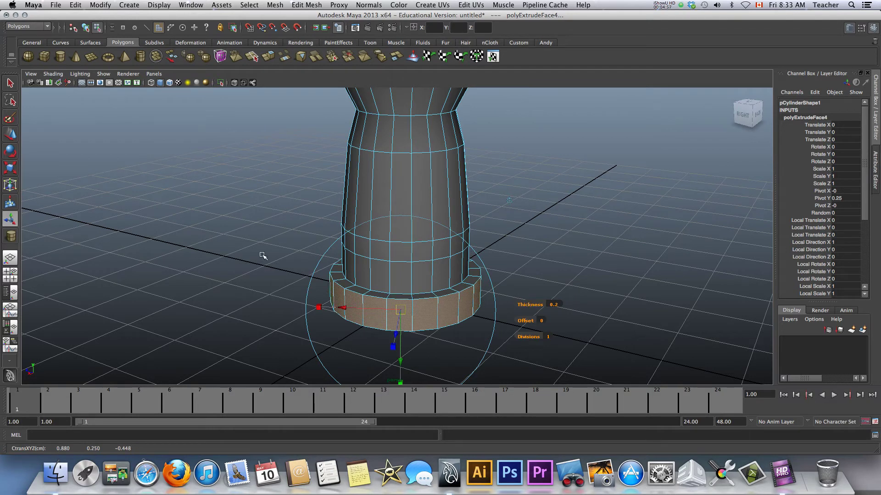
pyautogui.press('w')
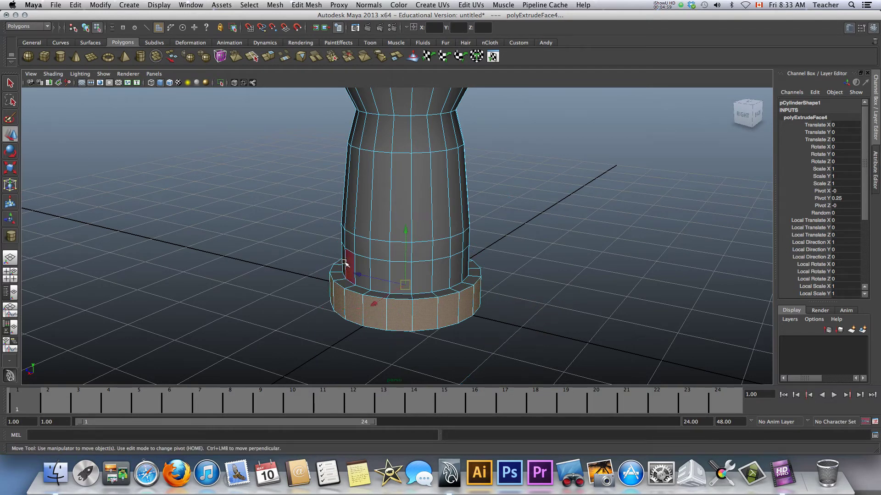
# Select the full edge loop where the wall meets the extruded base and move it straight up to slope the base's top
pyautogui.scroll(3, 422, 294)
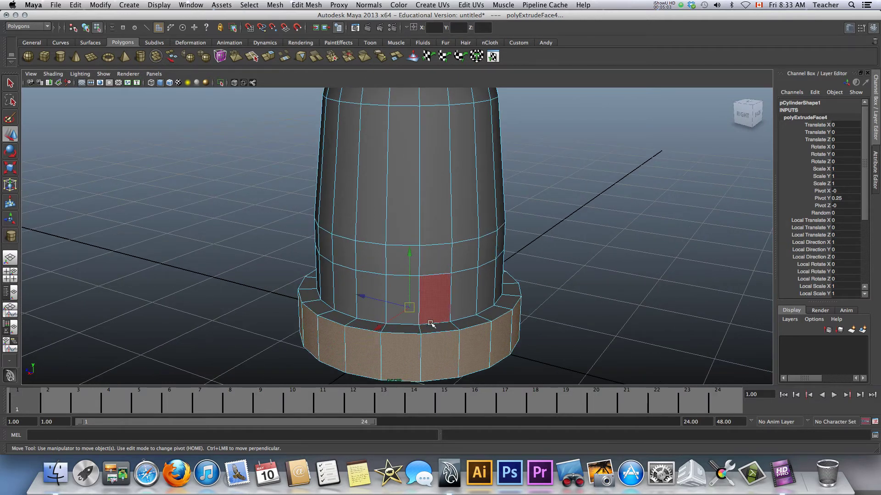
pyautogui.moveTo(466, 320); pyautogui.dragTo(464, 301, button='right')
pyautogui.doubleClick(463, 319)
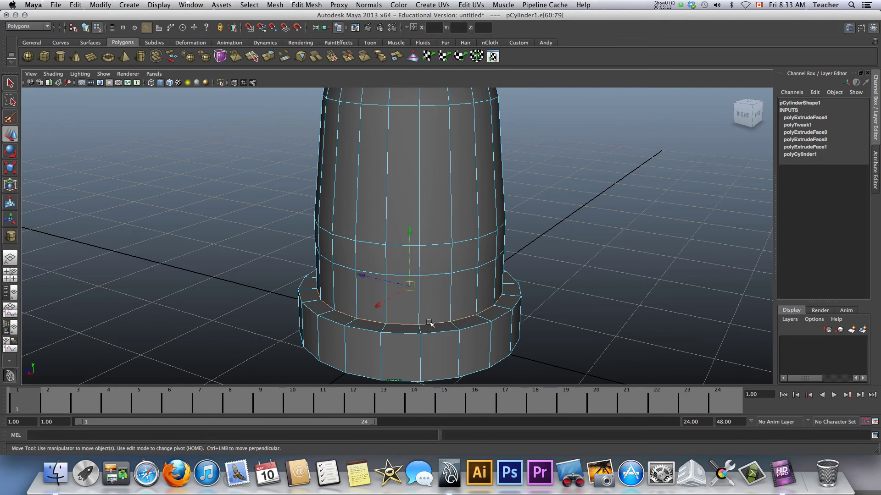
pyautogui.scroll(3, 429, 323)
pyautogui.keyDown('alt'); pyautogui.moveTo(431, 315); pyautogui.dragTo(421, 120, button='middle'); pyautogui.keyUp('alt')
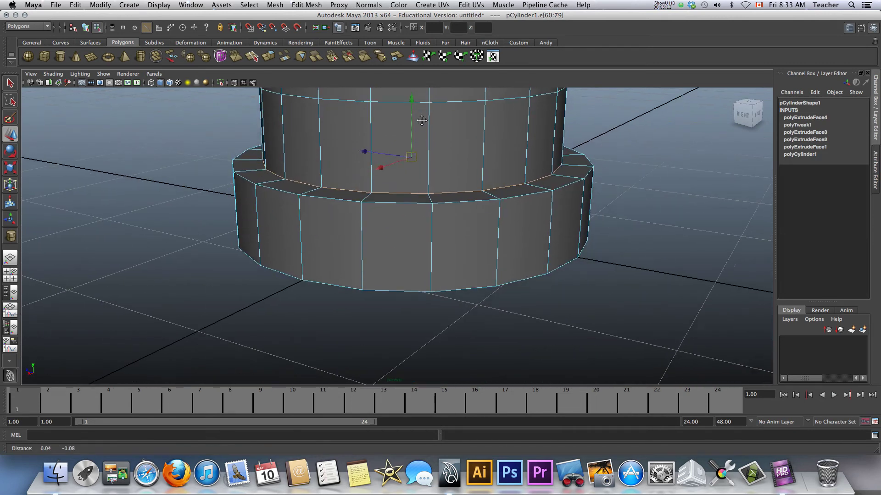
pyautogui.scroll(-5, 421, 121)
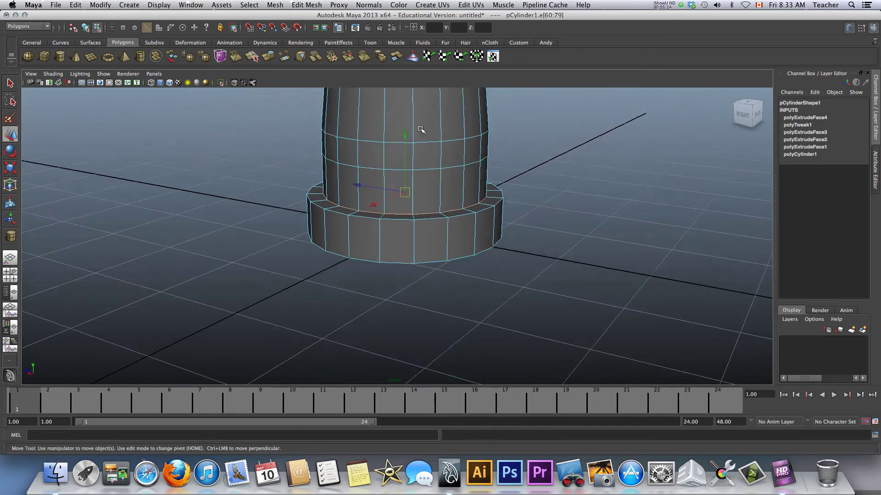
pyautogui.click(424, 156)
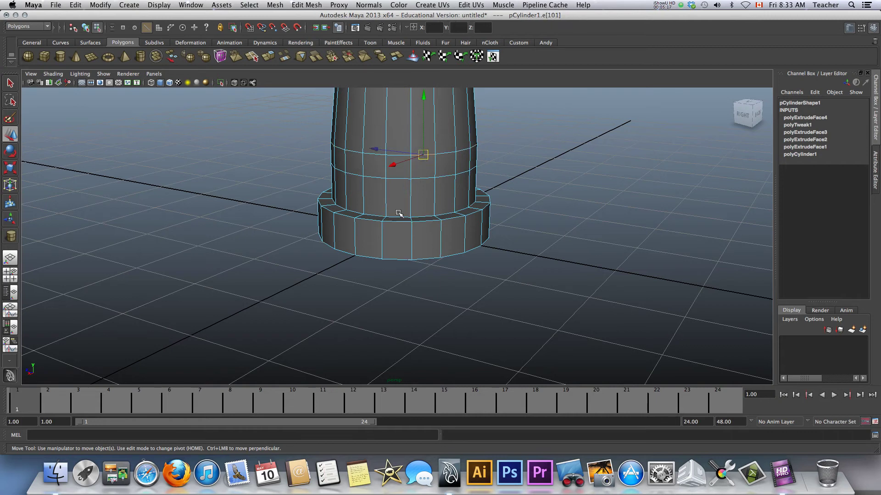
pyautogui.doubleClick(424, 216)
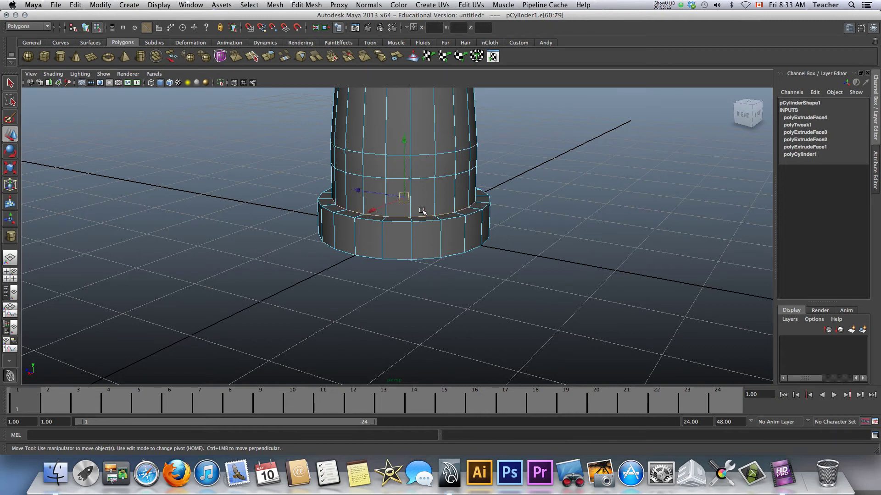
pyautogui.scroll(4, 422, 211)
pyautogui.click(277, 195)
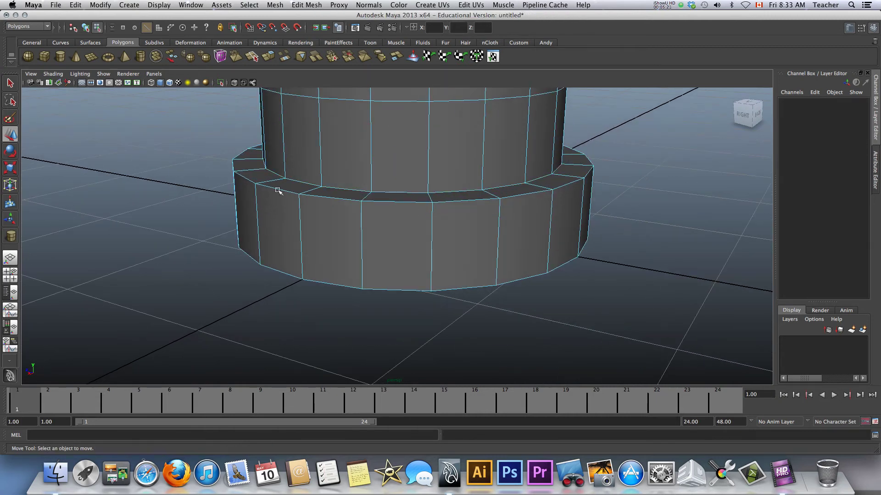
pyautogui.click(386, 191)
pyautogui.click(387, 192)
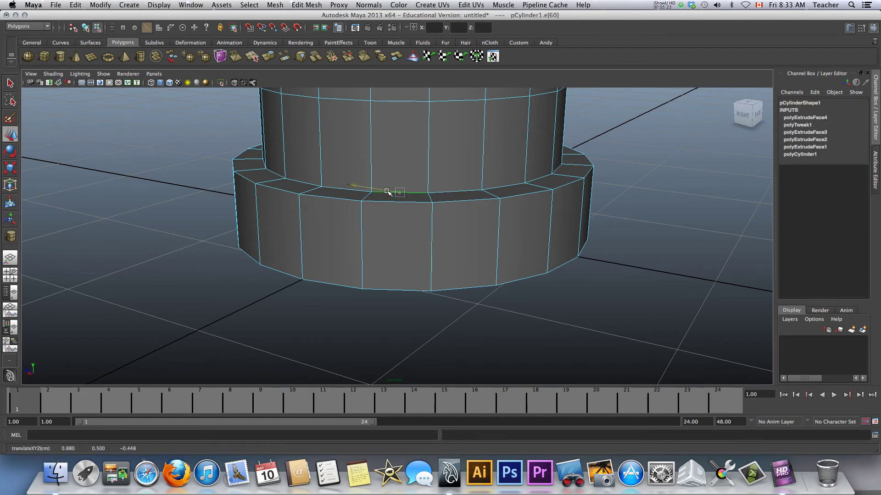
pyautogui.doubleClick(441, 192)
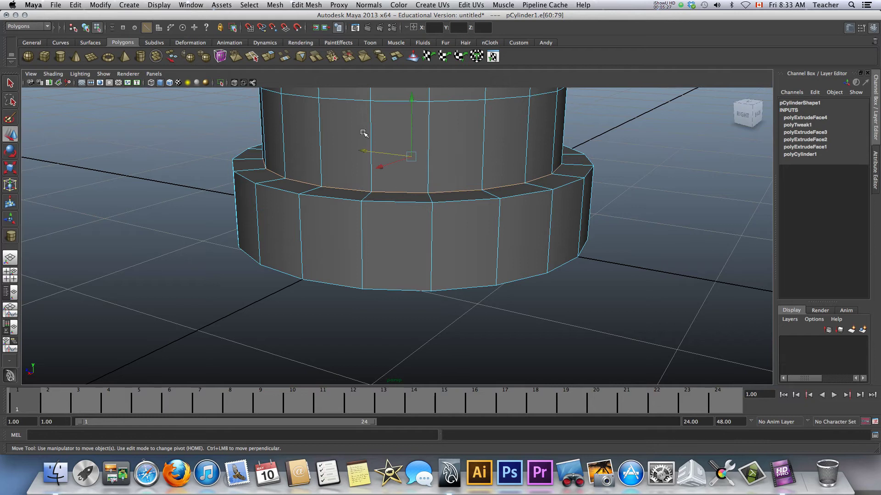
pyautogui.moveTo(411, 137); pyautogui.dragTo(411, 81)
pyautogui.scroll(-3, 409, 181)
pyautogui.scroll(-6, 410, 182)
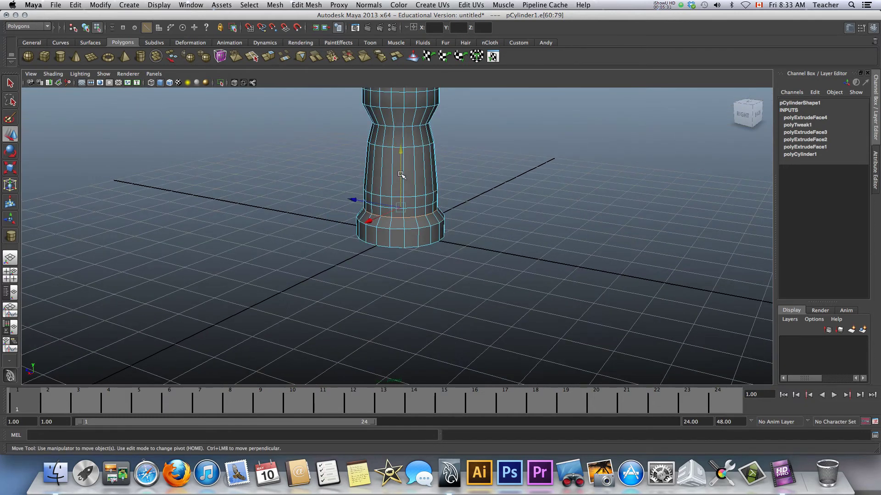
# Insert two horizontal edge loops around the tall middle section of the wall with the Insert Edge Loop Tool
pyautogui.keyDown('alt'); pyautogui.moveTo(406, 184); pyautogui.dragTo(474, 205); pyautogui.keyUp('alt')
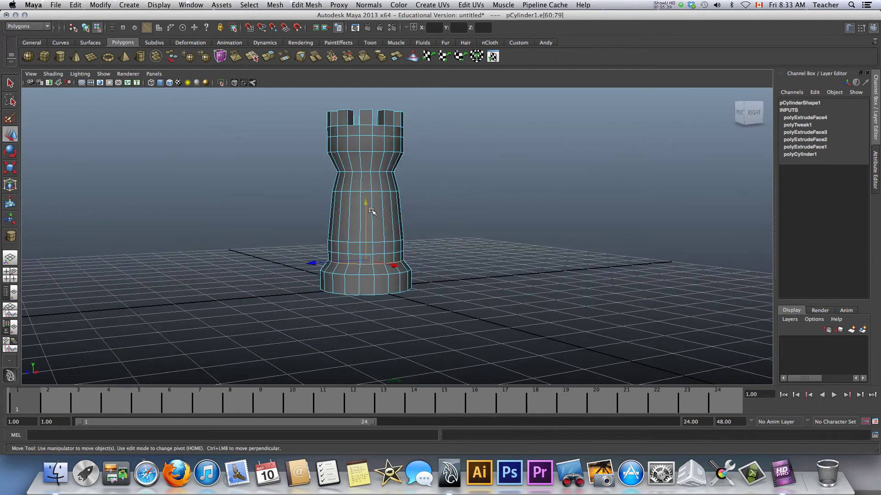
pyautogui.scroll(-5, 367, 206)
pyautogui.scroll(6, 378, 213)
pyautogui.scroll(2, 378, 212)
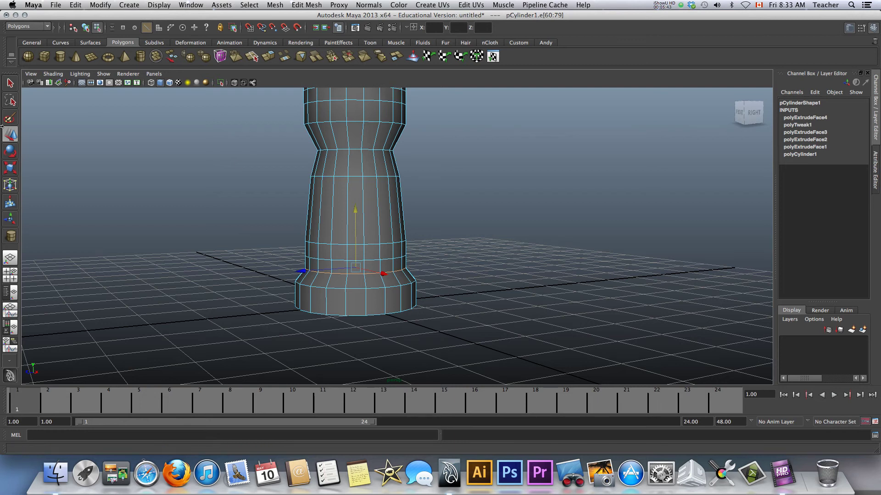
pyautogui.press('q')
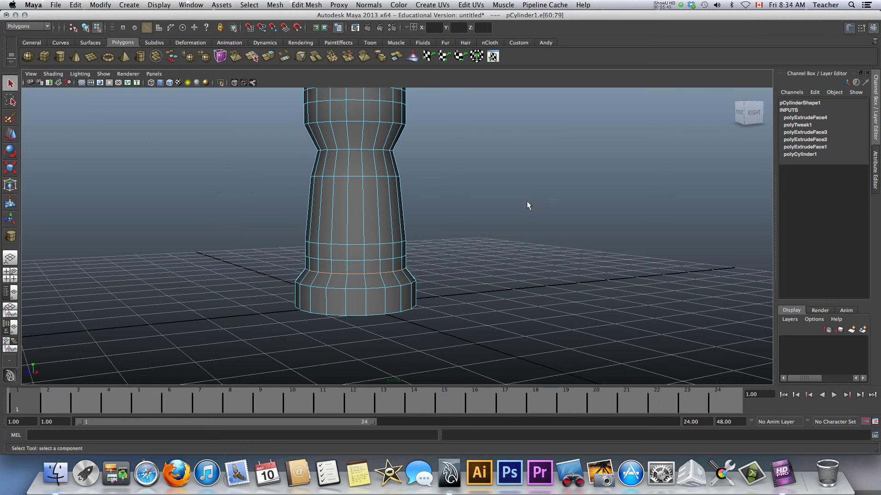
pyautogui.scroll(-3, 526, 202)
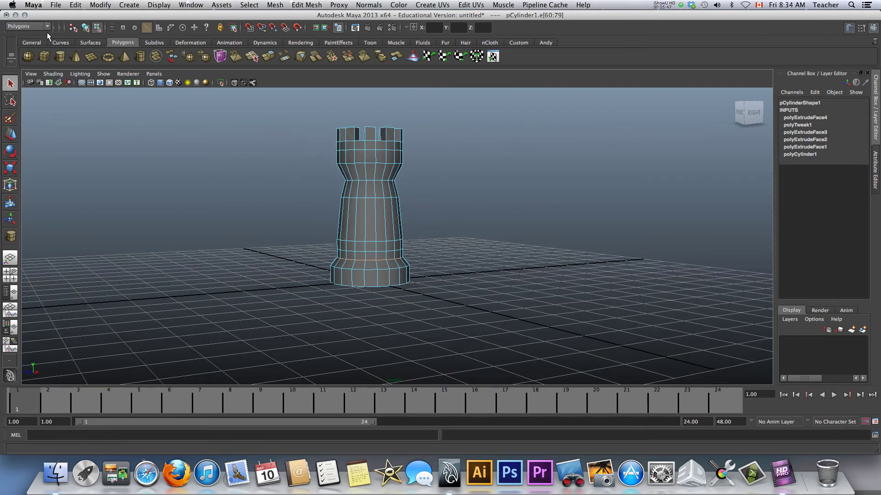
pyautogui.click(302, 5)
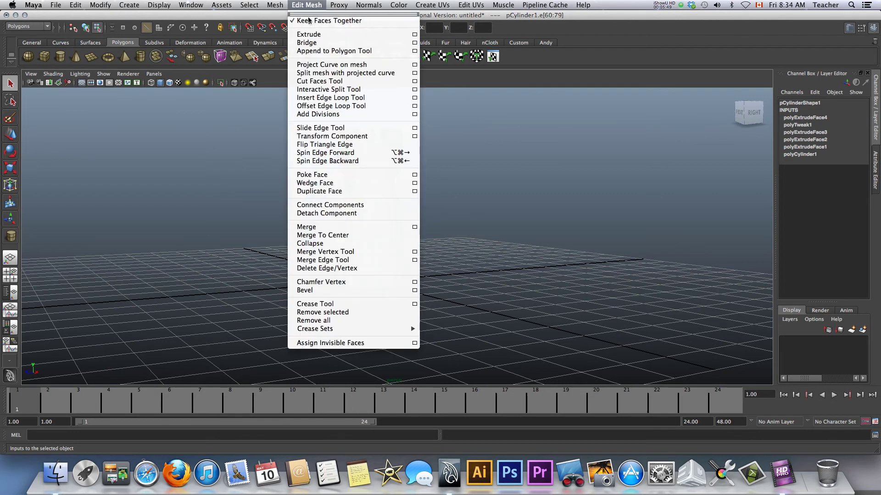
pyautogui.click(353, 100)
pyautogui.scroll(5, 373, 249)
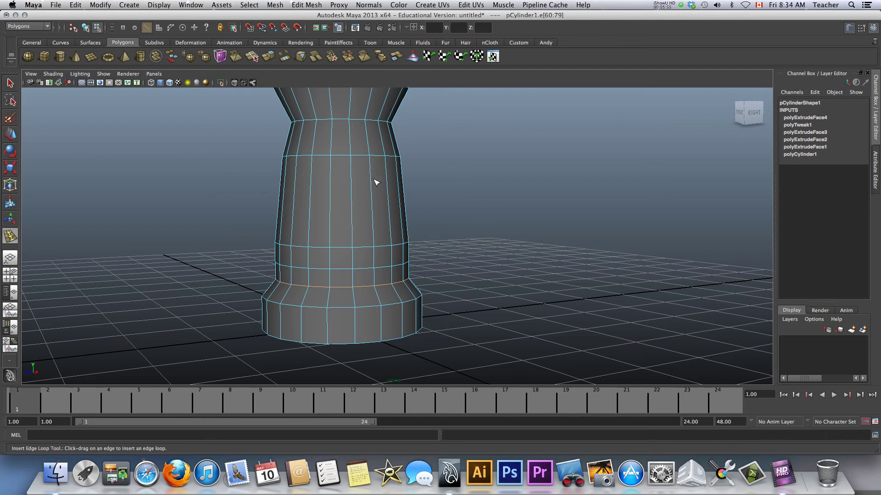
pyautogui.moveTo(372, 182); pyautogui.dragTo(375, 217)
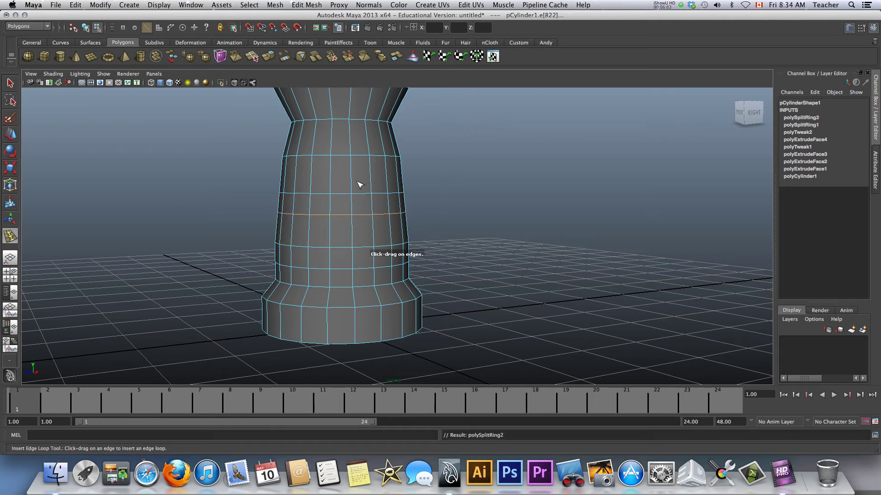
pyautogui.moveTo(361, 194); pyautogui.dragTo(361, 197)
pyautogui.hotkey('ctrl', 'z')
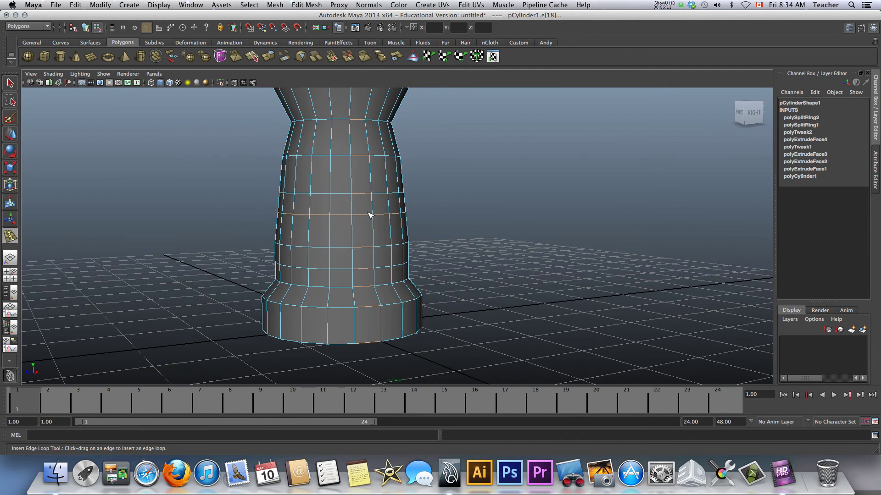
# Return to the Select Tool and examine the new edge loops around the tower's wall
pyautogui.keyDown('alt'); pyautogui.moveTo(356, 202); pyautogui.dragTo(408, 212); pyautogui.keyUp('alt')
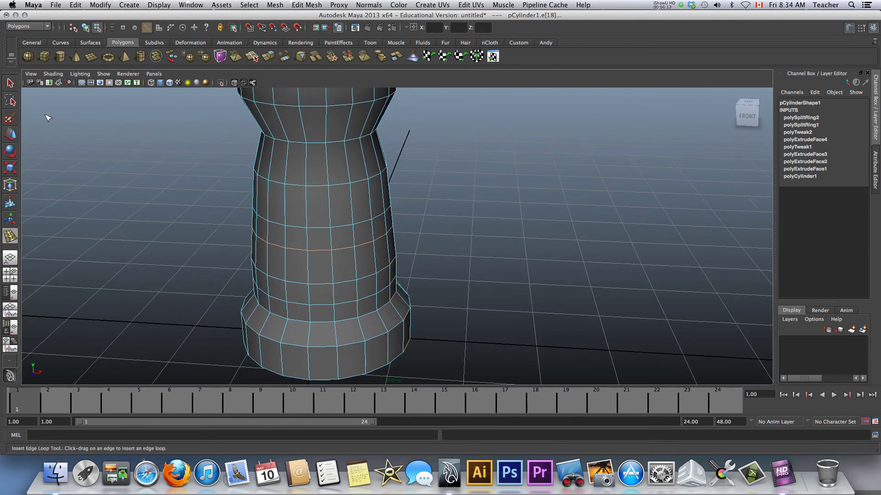
pyautogui.click(11, 86)
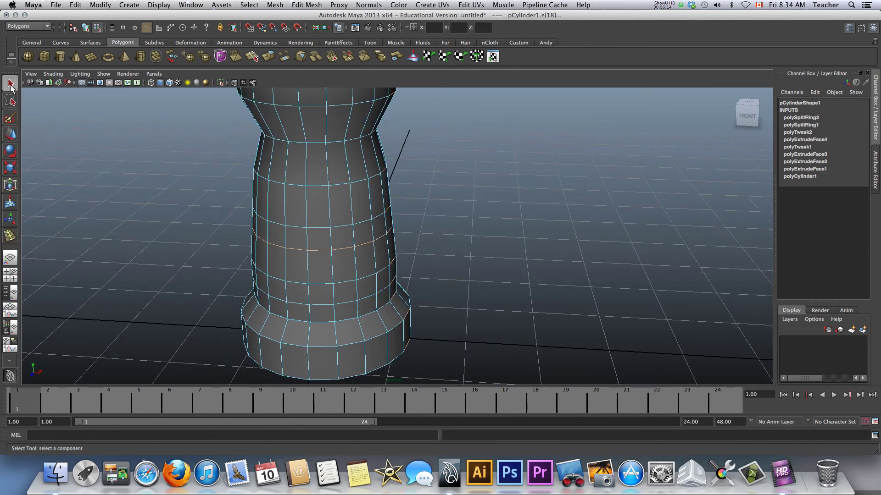
pyautogui.click(11, 135)
pyautogui.press('q')
pyautogui.scroll(-5, 325, 218)
pyautogui.scroll(4, 324, 216)
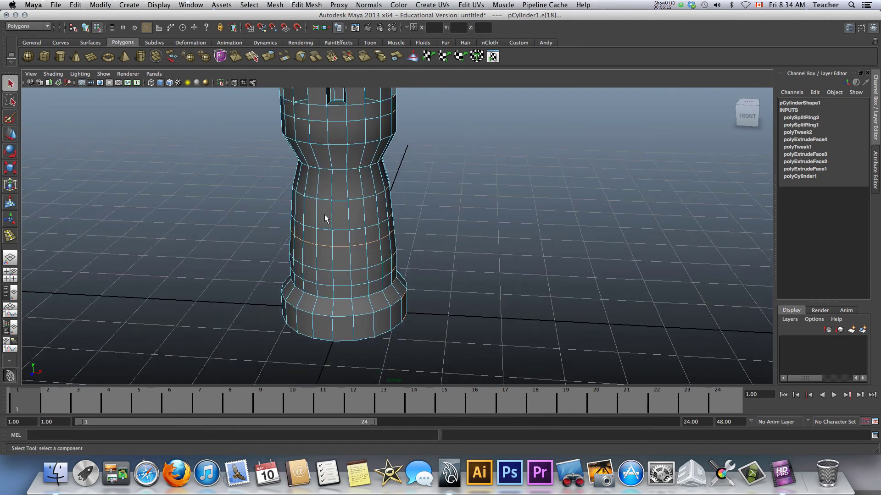
pyautogui.scroll(3, 348, 248)
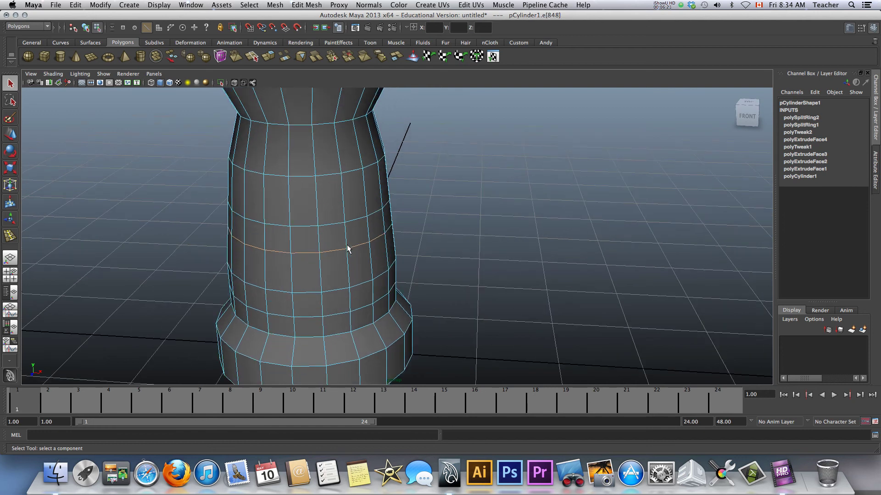
pyautogui.keyDown('alt'); pyautogui.moveTo(340, 246); pyautogui.dragTo(329, 227); pyautogui.keyUp('alt')
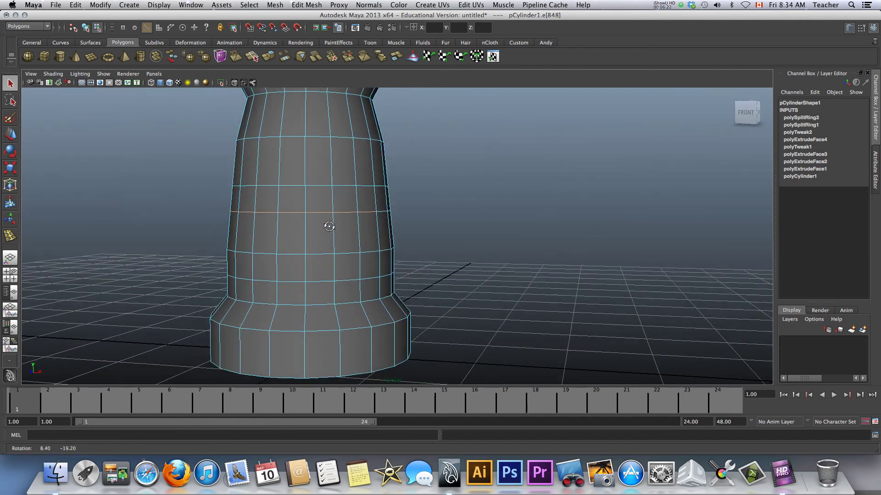
# Activate the Move Tool and switch the tower from edge to vertex selection
pyautogui.click(401, 194)
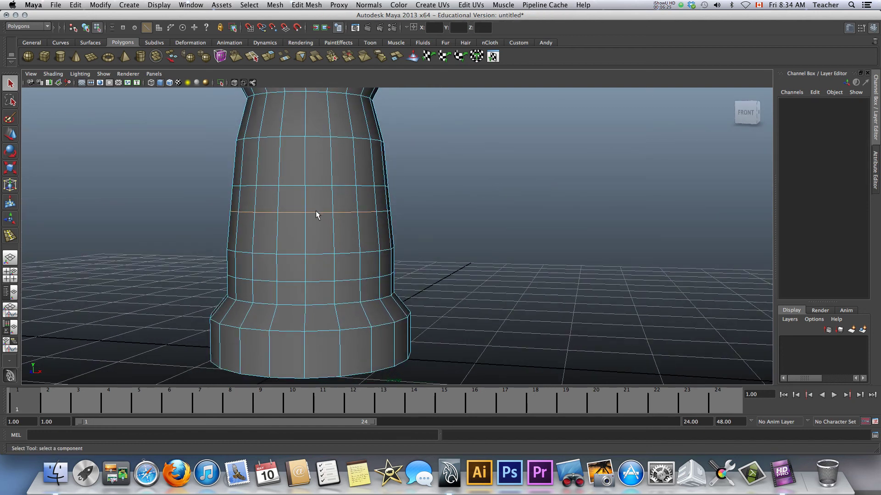
pyautogui.click(274, 198)
pyautogui.press('w')
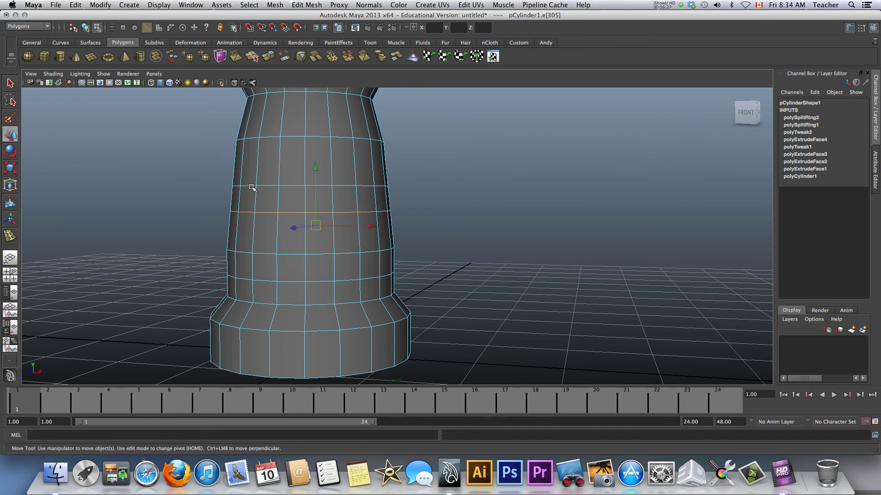
pyautogui.keyDown('alt'); pyautogui.moveTo(276, 192); pyautogui.dragTo(310, 206); pyautogui.keyUp('alt')
pyautogui.moveTo(315, 220); pyautogui.dragTo(275, 220, button='right')
pyautogui.scroll(-3, 257, 204)
pyautogui.scroll(5, 268, 234)
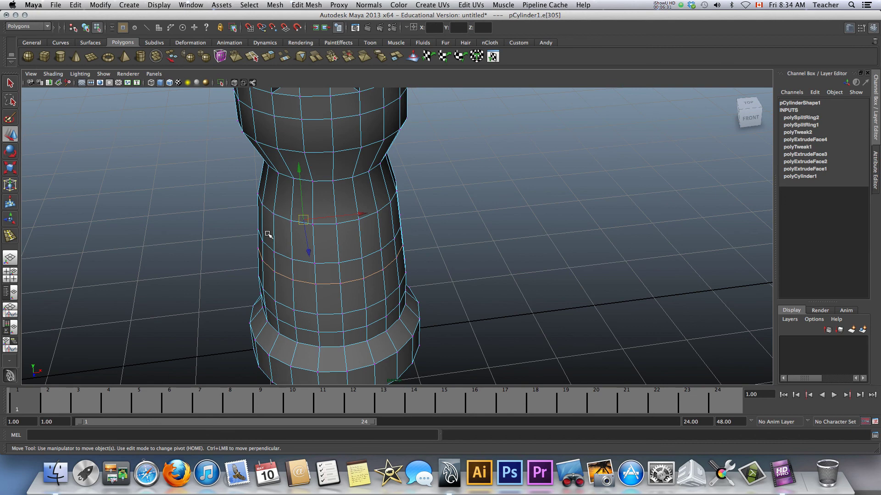
pyautogui.scroll(-5, 397, 238)
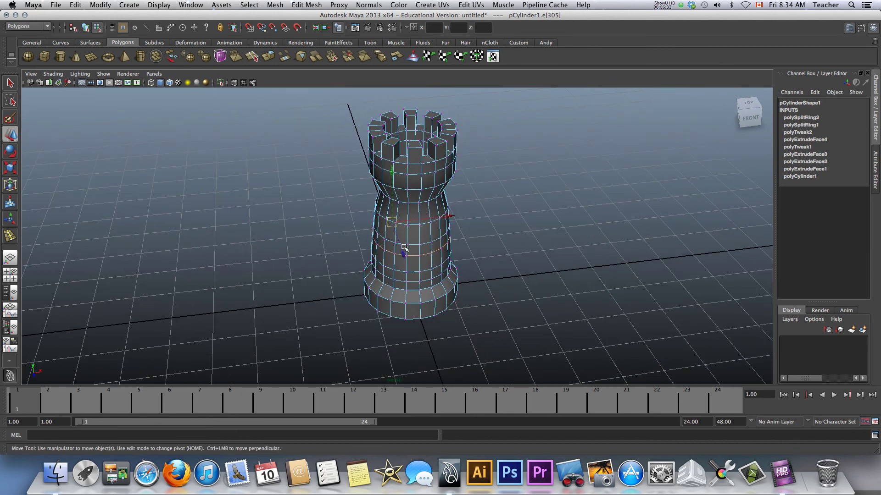
# Return the tower to Object Mode, select the whole object and frame it in the view
pyautogui.keyDown('alt'); pyautogui.moveTo(404, 248); pyautogui.dragTo(513, 243); pyautogui.keyUp('alt')
pyautogui.rightClick(419, 207)
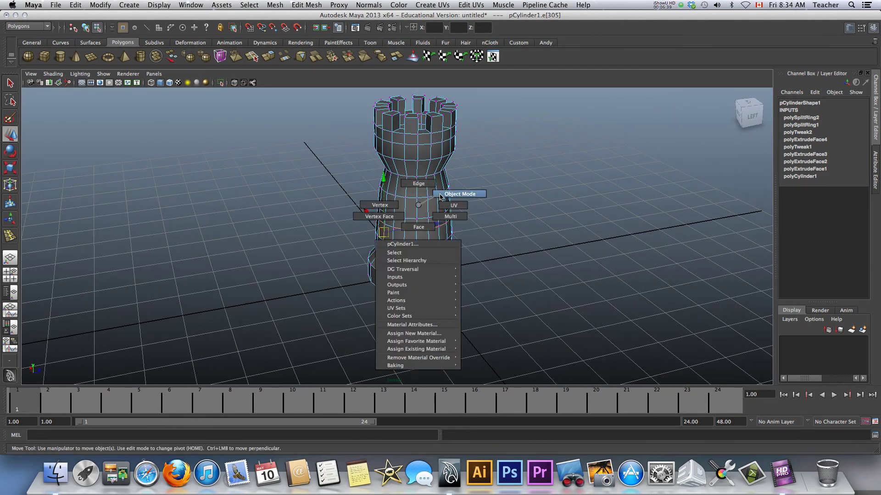
pyautogui.moveTo(441, 196); pyautogui.dragTo(441, 197, button='right')
pyautogui.scroll(-3, 419, 204)
pyautogui.click(419, 204)
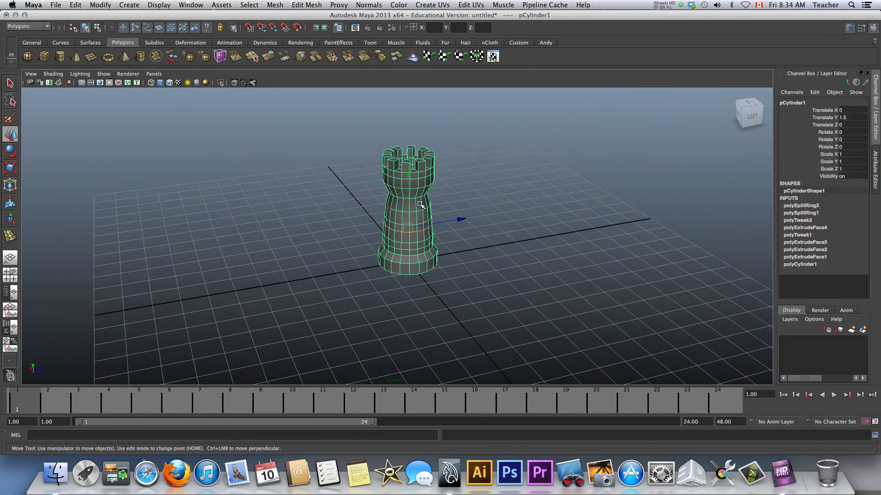
pyautogui.scroll(3, 420, 205)
pyautogui.press('f')
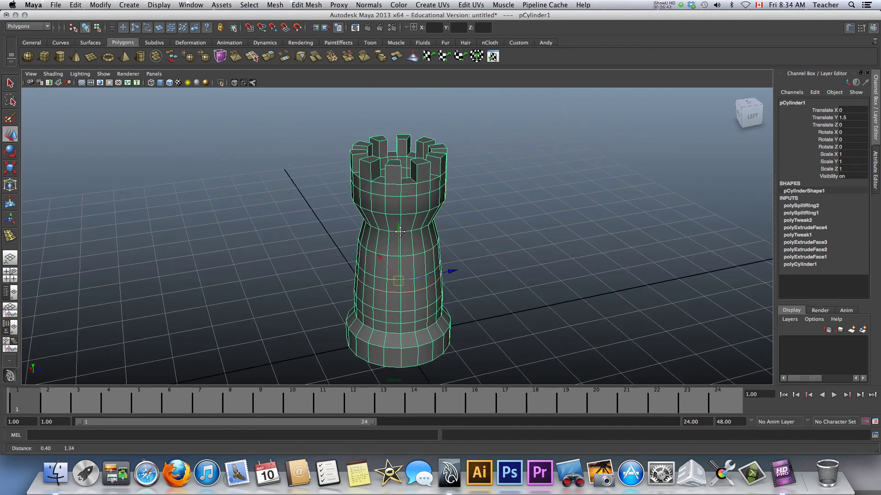
# Deselect the tower and turn on Wireframe on Shaded so its edges stay displayed without a selection
pyautogui.click(221, 234)
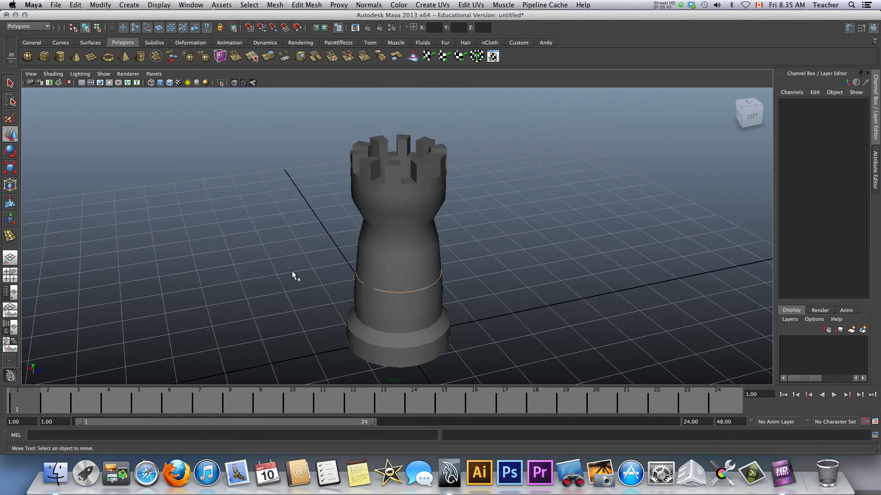
pyautogui.click(49, 73)
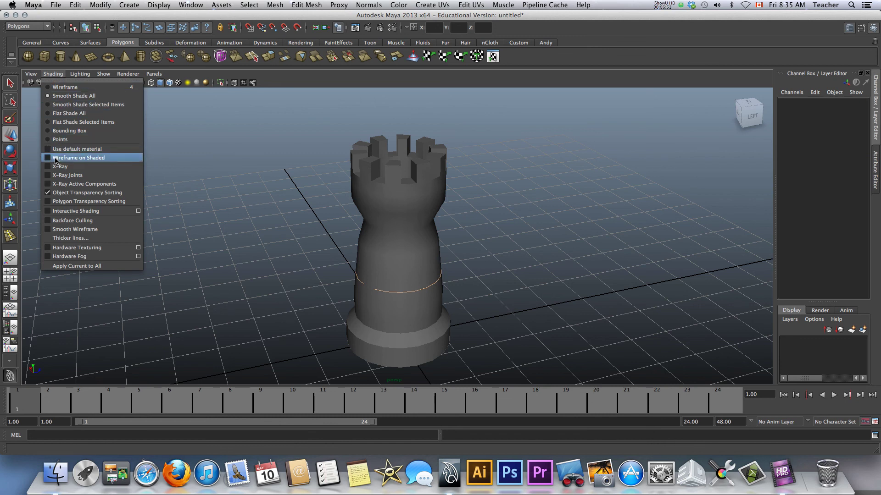
pyautogui.click(48, 158)
pyautogui.click(54, 73)
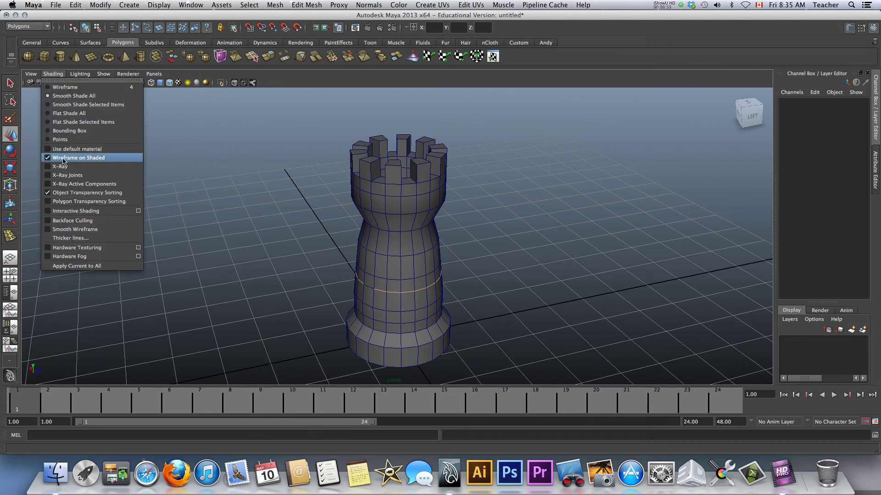
pyautogui.click(303, 245)
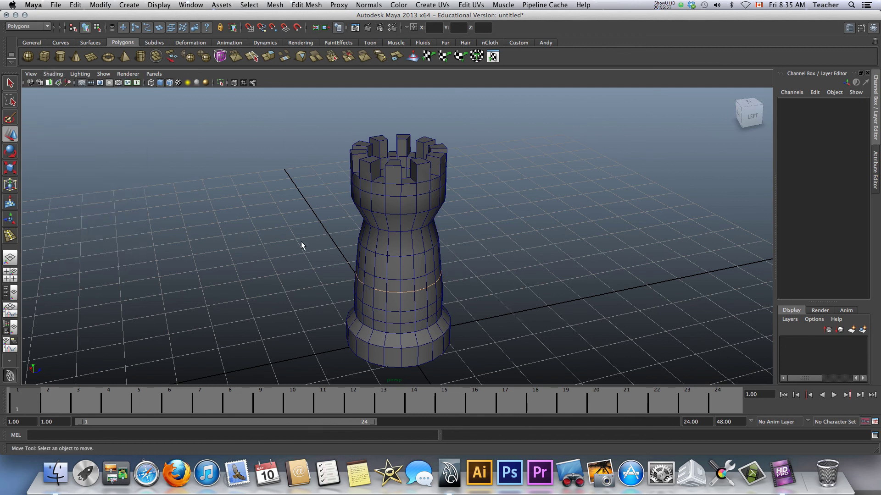
# Examine the unselected tower's shaded surface and edge wireframe from different sides and distances
pyautogui.click(403, 244)
pyautogui.click(301, 220)
pyautogui.scroll(-5, 301, 220)
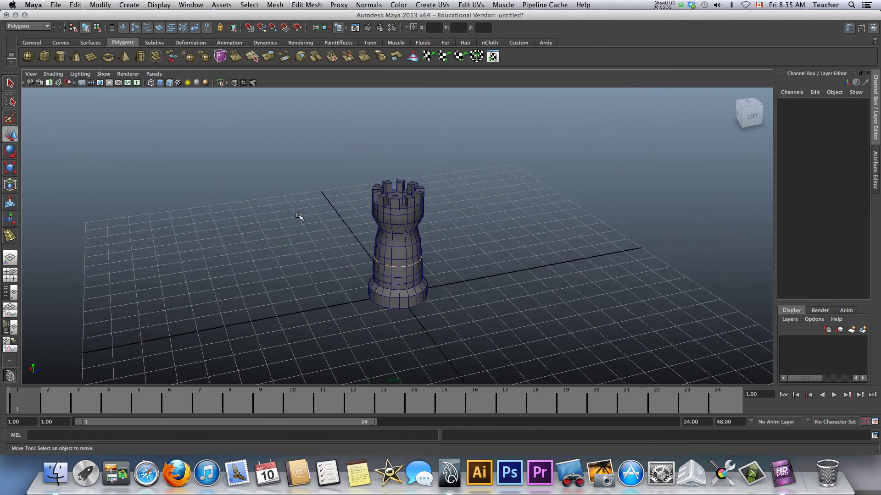
pyautogui.keyDown('alt'); pyautogui.moveTo(299, 214); pyautogui.dragTo(394, 239); pyautogui.keyUp('alt')
pyautogui.scroll(5, 395, 242)
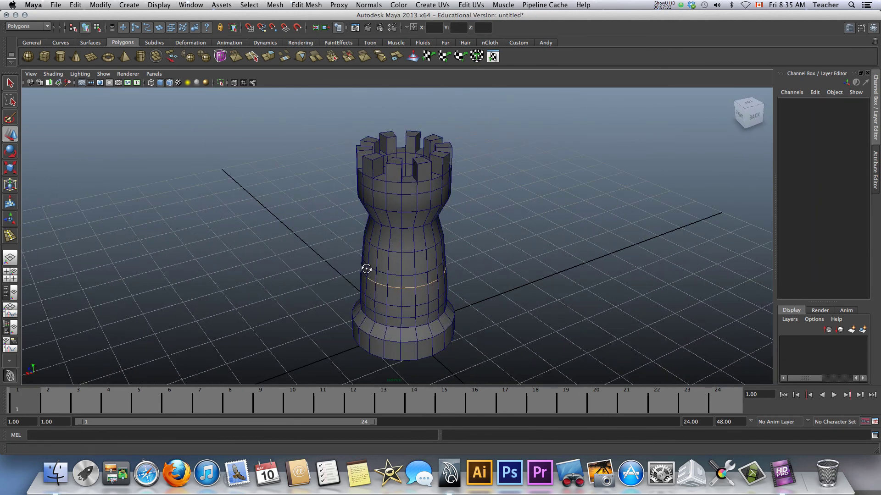
pyautogui.keyDown('alt'); pyautogui.moveTo(366, 270); pyautogui.dragTo(373, 256); pyautogui.keyUp('alt')
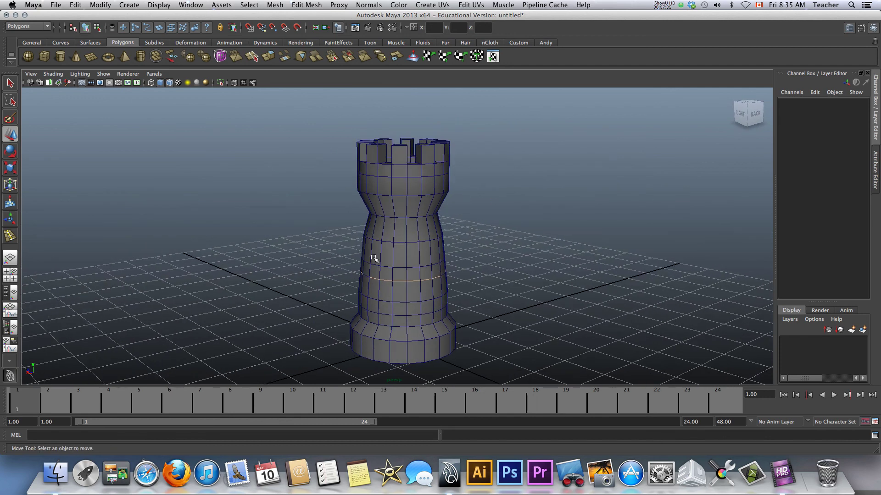